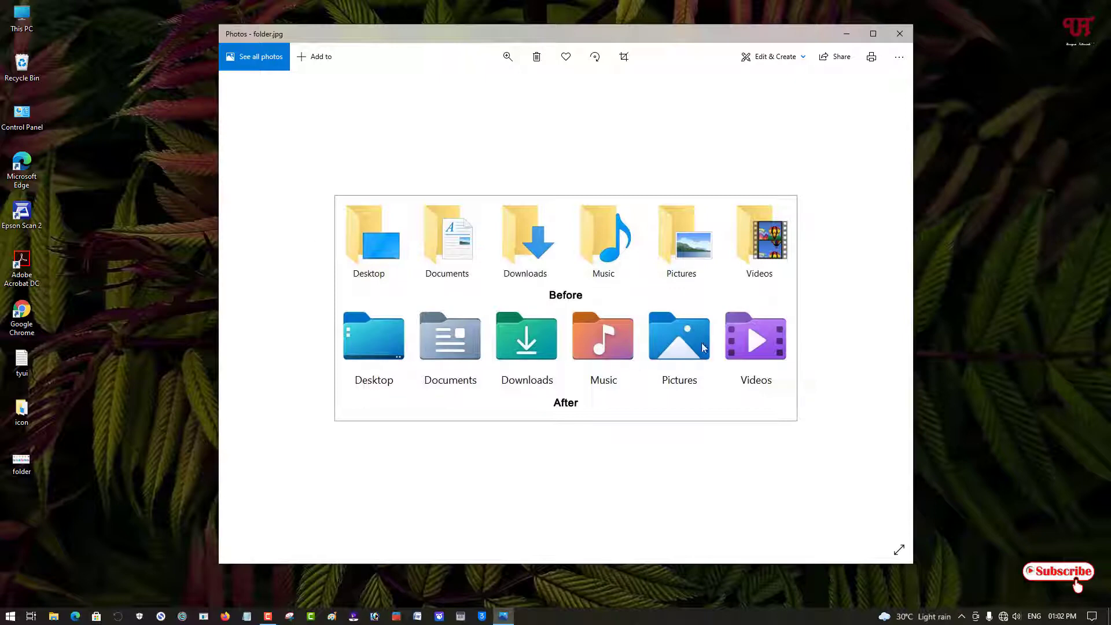
Step: Open This PC over the Photos comparison picture to see its new-style folder icons
{"action": "double_click", "coordinate": [26, 19]}
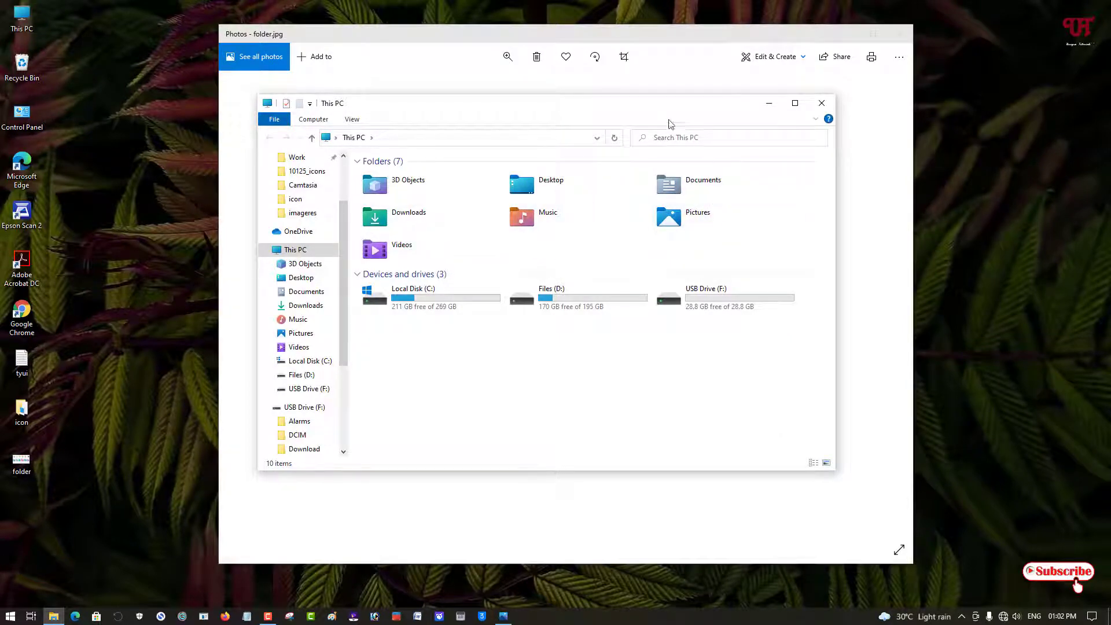
Step: Place This PC beside the comparison picture, then close both This PC and Photos
{"action": "left_click_drag", "start_coordinate": [657, 111], "coordinate": [915, 112]}
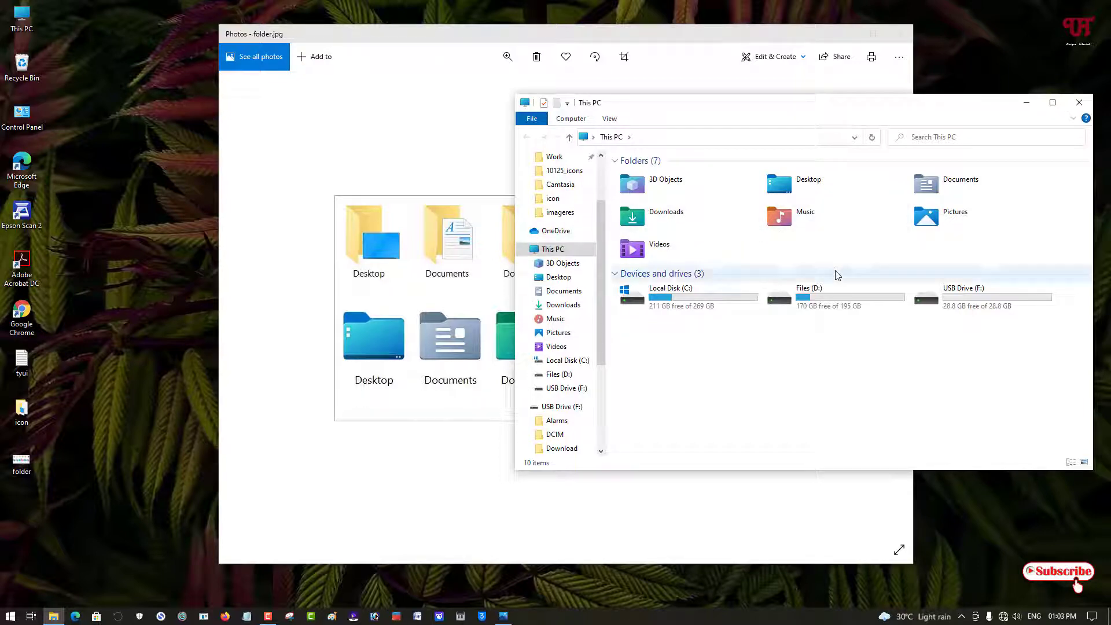
{"action": "left_click", "coordinate": [1088, 110]}
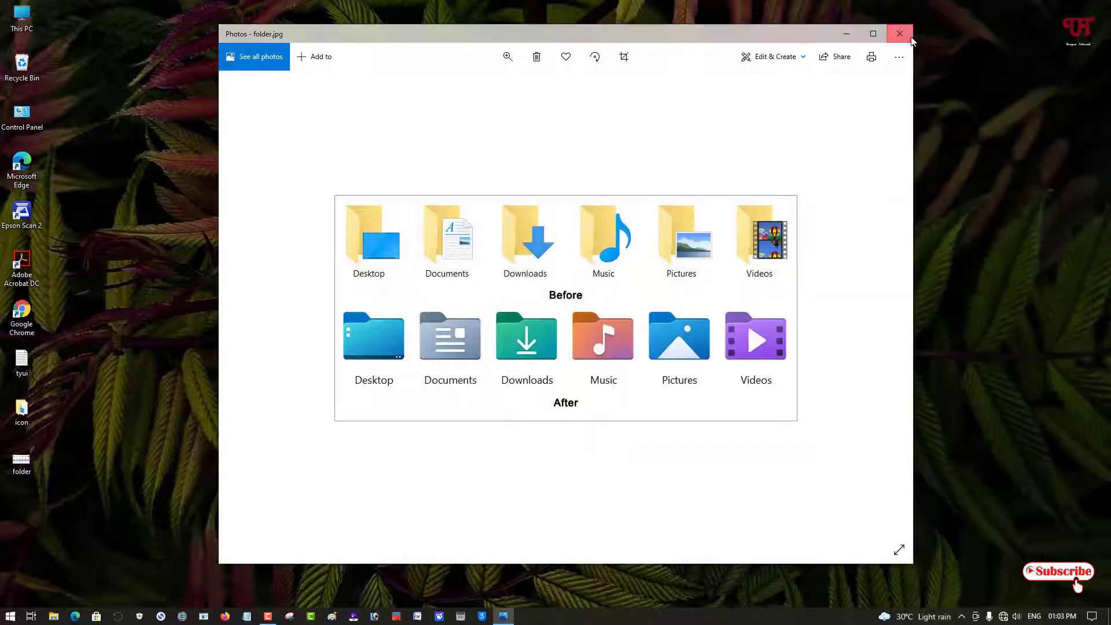
{"action": "left_click", "coordinate": [898, 34]}
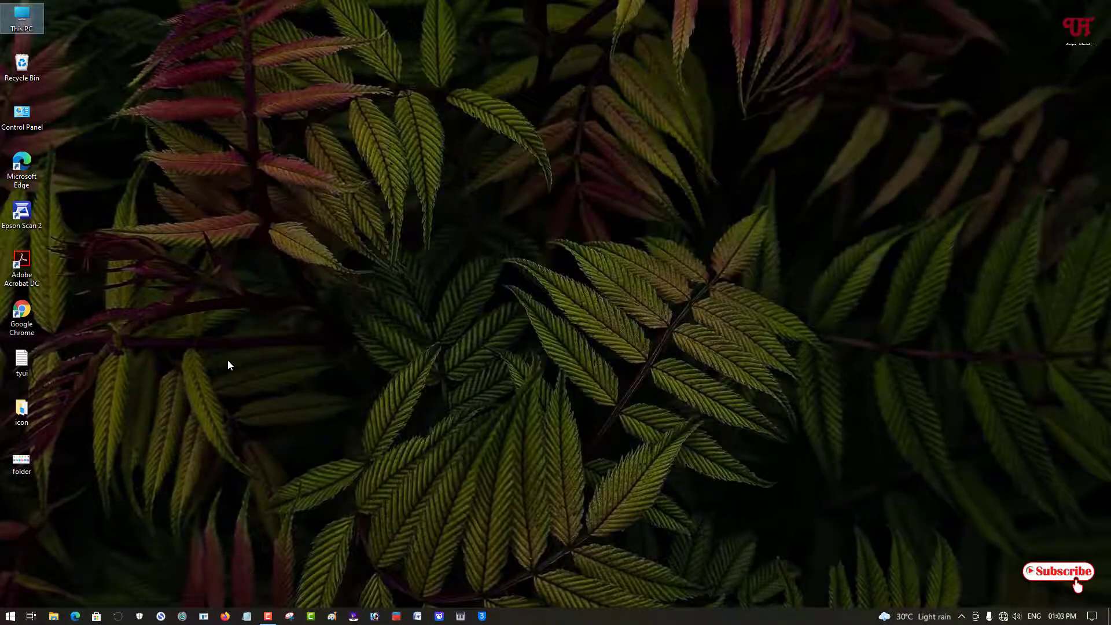
Step: Reopen This PC, turn on Hidden items in the View options, and open Local Disk (C:)
{"action": "double_click", "coordinate": [22, 23]}
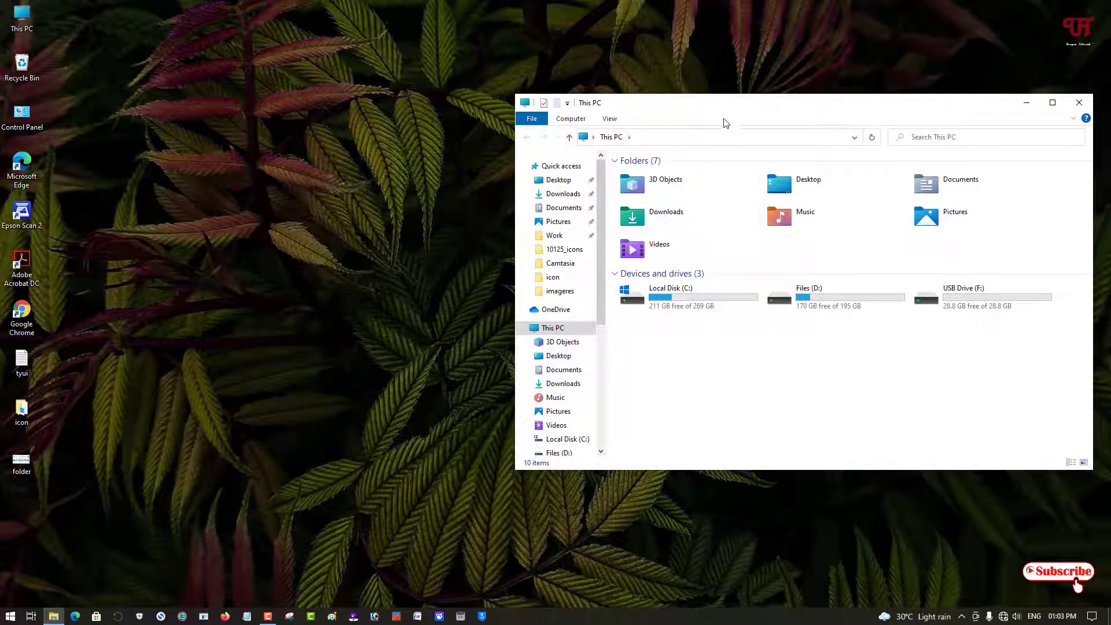
{"action": "left_click_drag", "start_coordinate": [728, 106], "coordinate": [419, 134]}
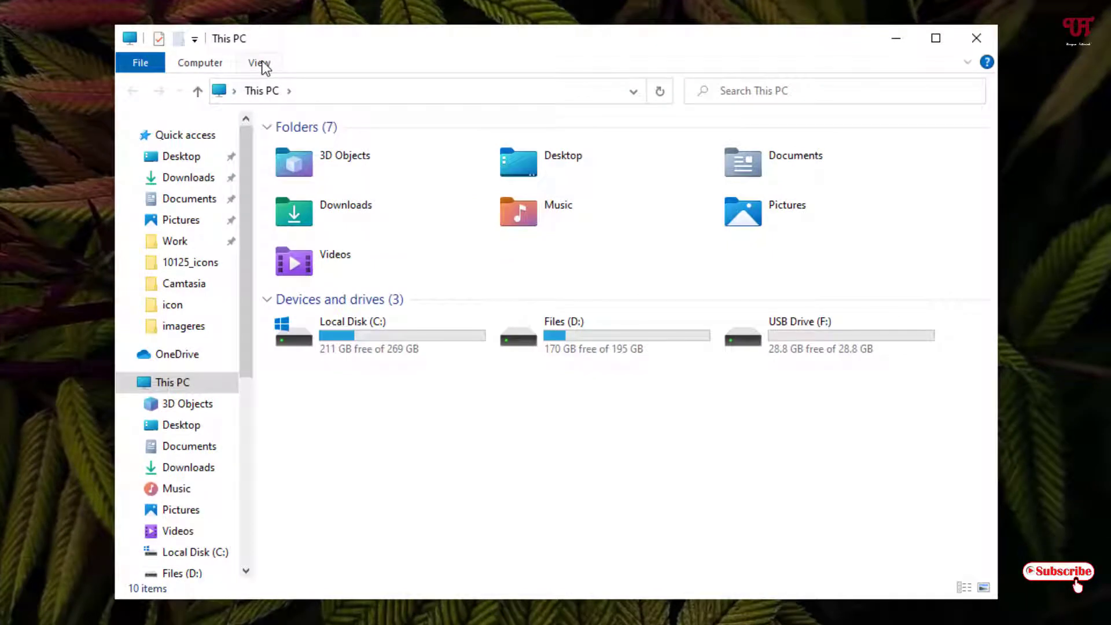
{"action": "left_click", "coordinate": [259, 63]}
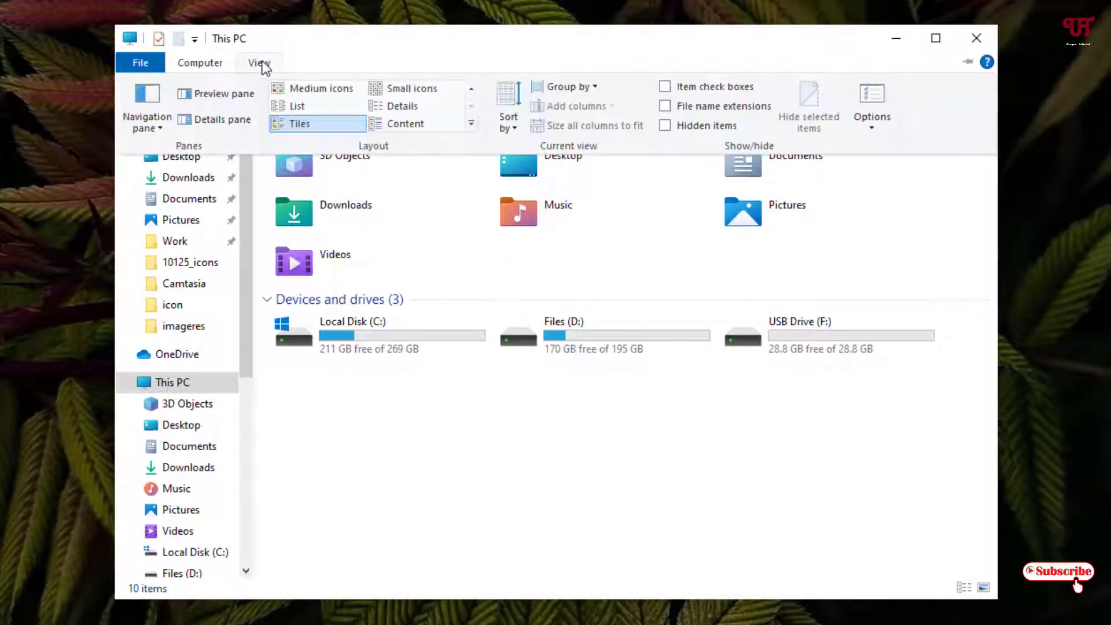
{"action": "left_click", "coordinate": [669, 130]}
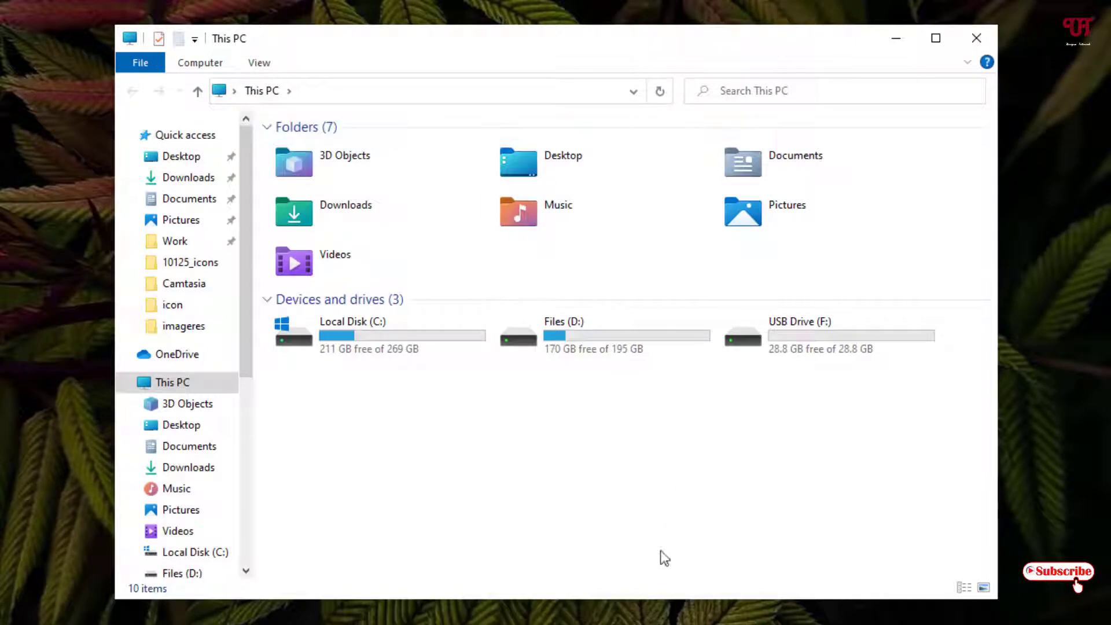
{"action": "double_click", "coordinate": [349, 339]}
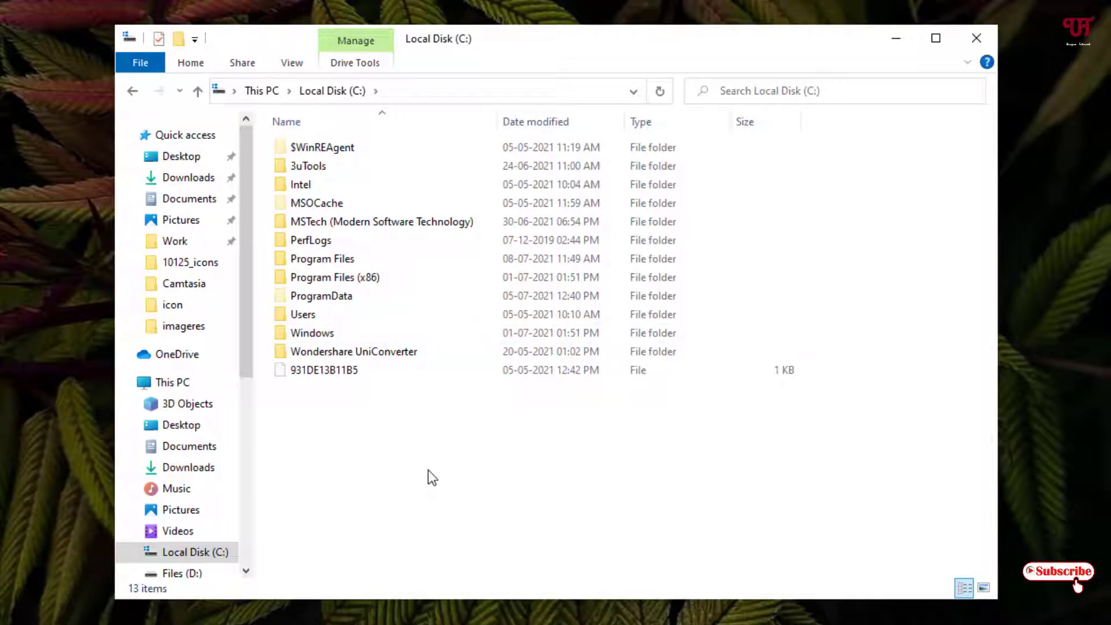
Step: Go to Users > user folder > AppData > Local > Microsoft > Windows > Explorer
{"action": "double_click", "coordinate": [306, 317]}
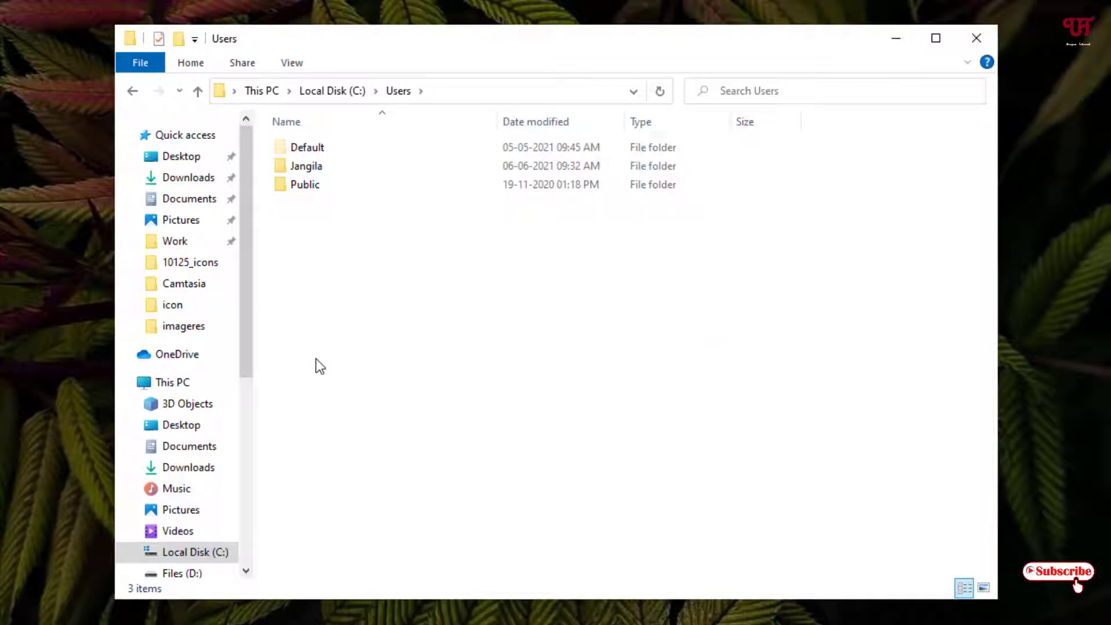
{"action": "left_click", "coordinate": [302, 166]}
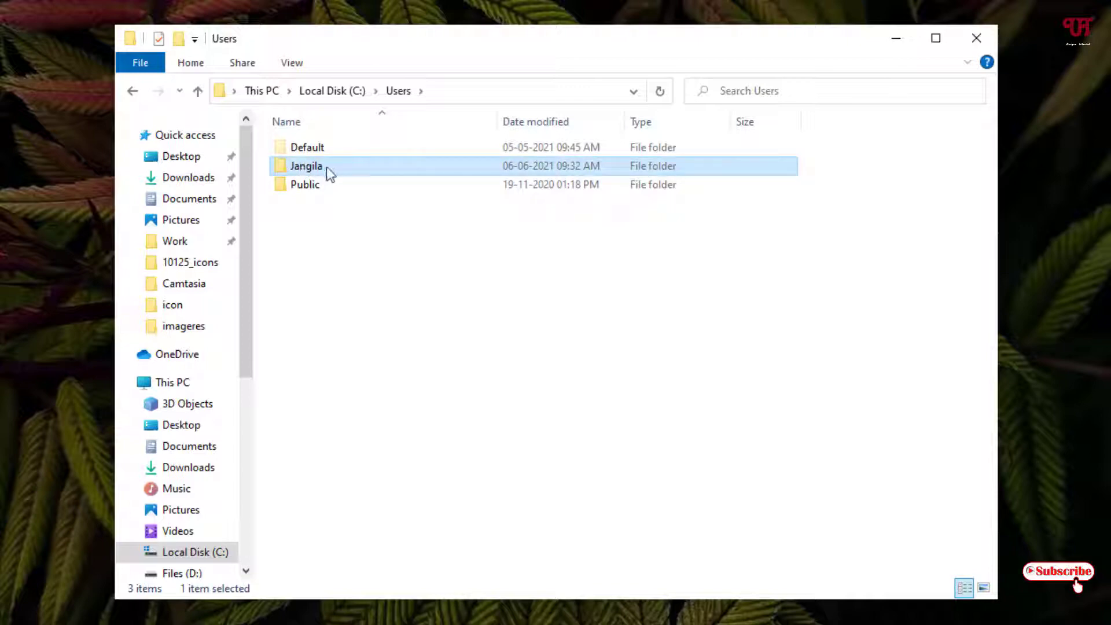
{"action": "double_click", "coordinate": [324, 167]}
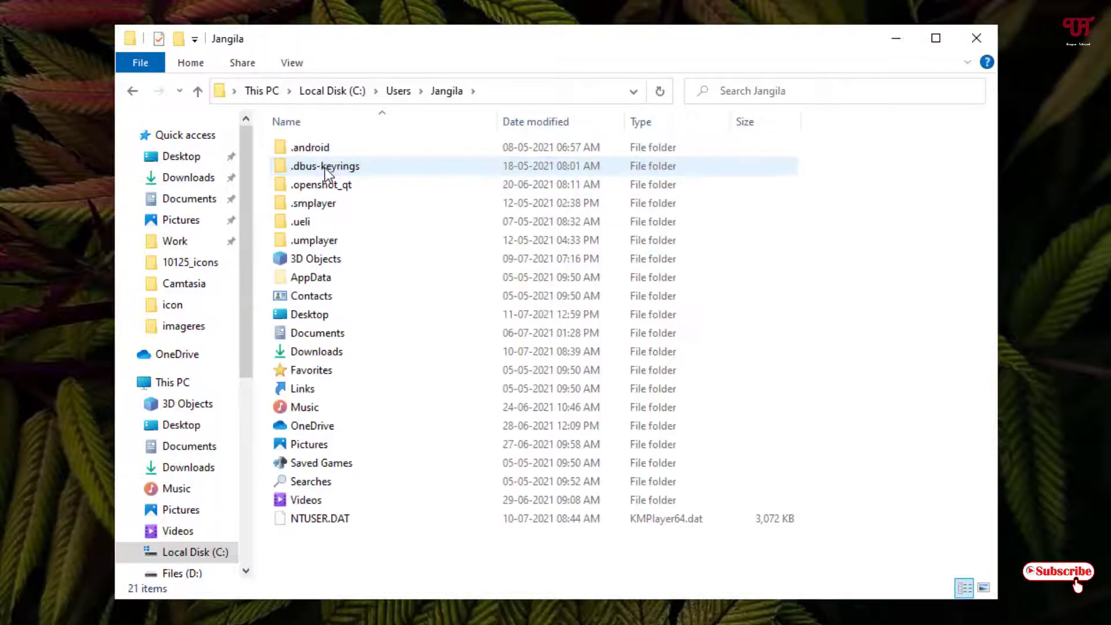
{"action": "double_click", "coordinate": [303, 279]}
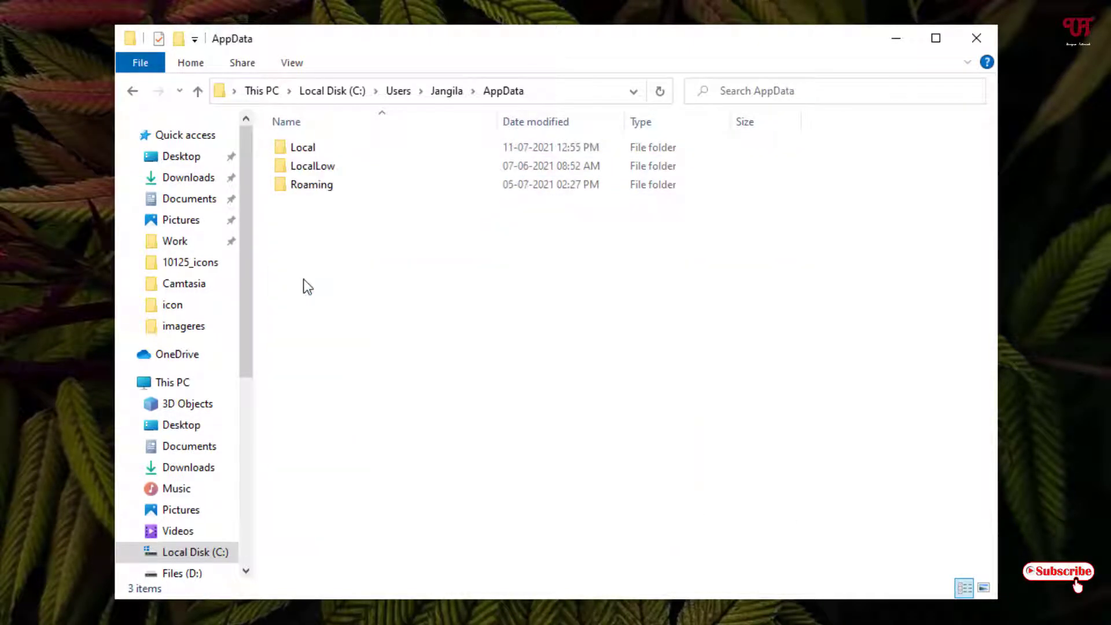
{"action": "double_click", "coordinate": [316, 151]}
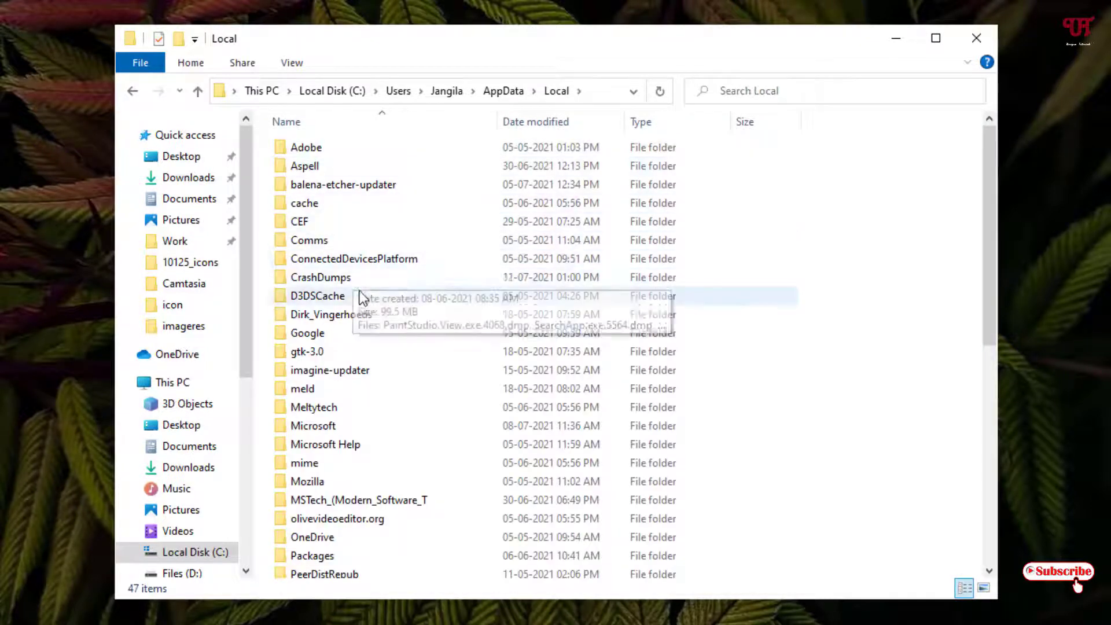
{"action": "scroll", "coordinate": [357, 296], "scroll_direction": "down", "scroll_amount": 5}
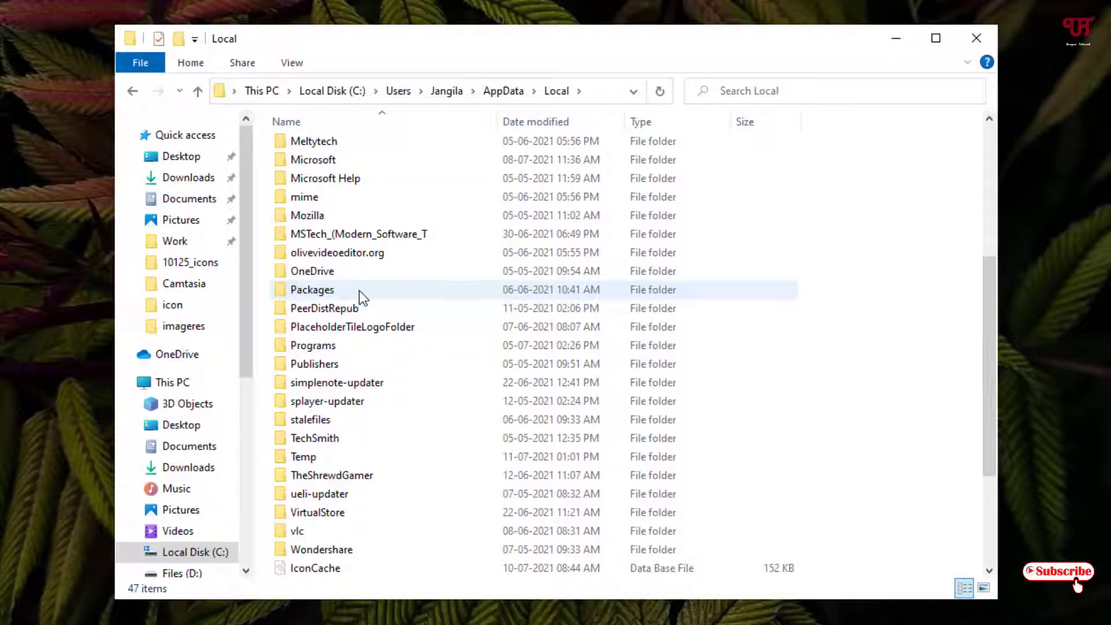
{"action": "double_click", "coordinate": [324, 165]}
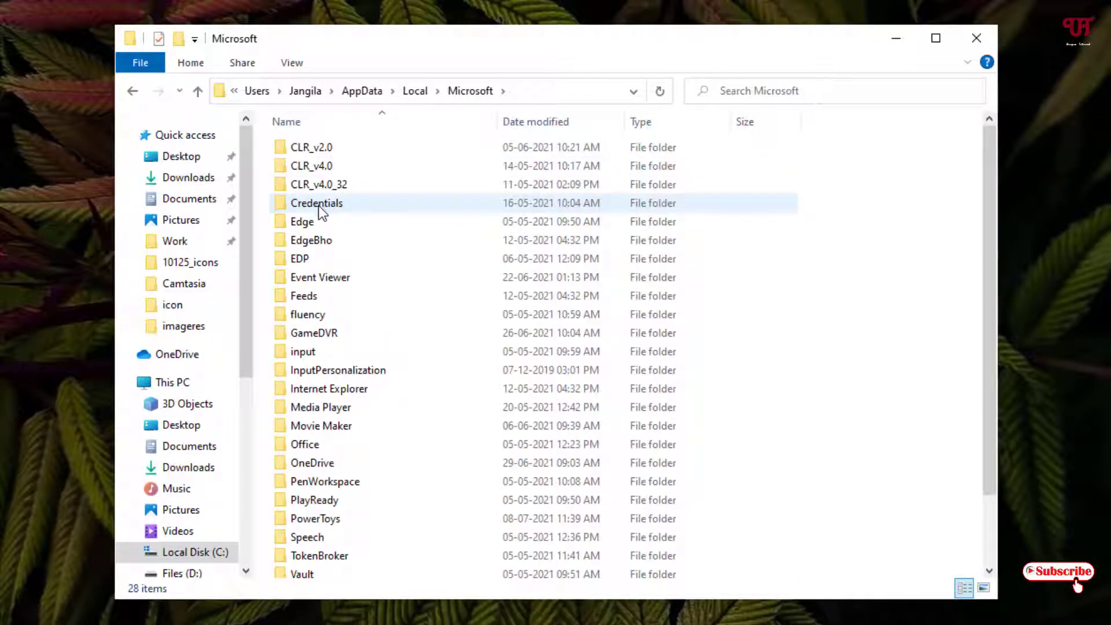
{"action": "scroll", "coordinate": [318, 206], "scroll_direction": "down", "scroll_amount": 2}
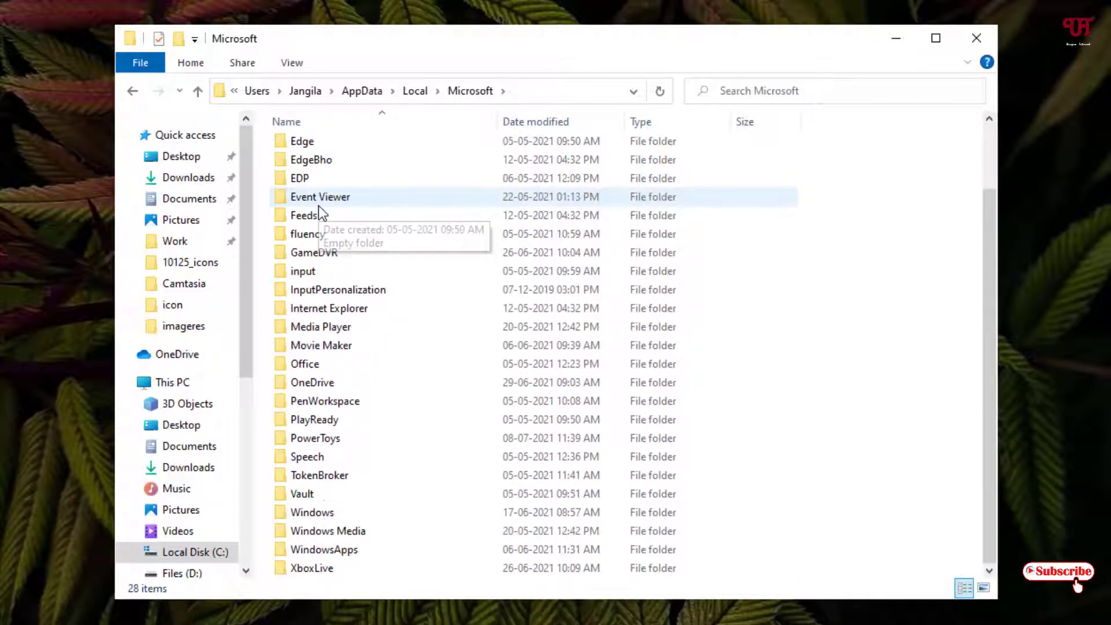
{"action": "double_click", "coordinate": [331, 512]}
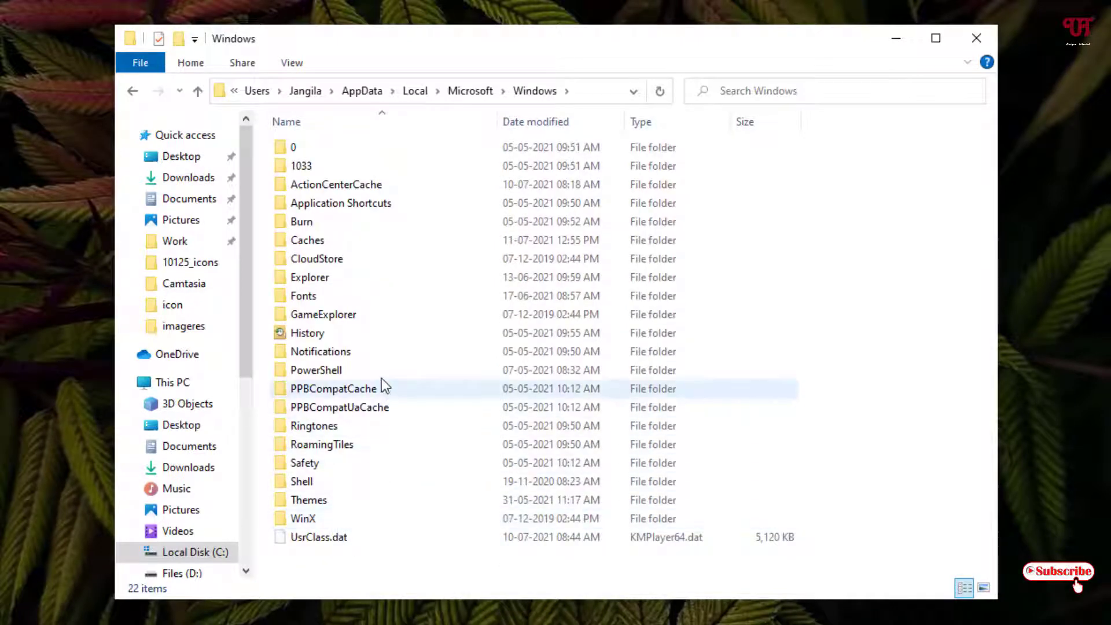
{"action": "double_click", "coordinate": [302, 278]}
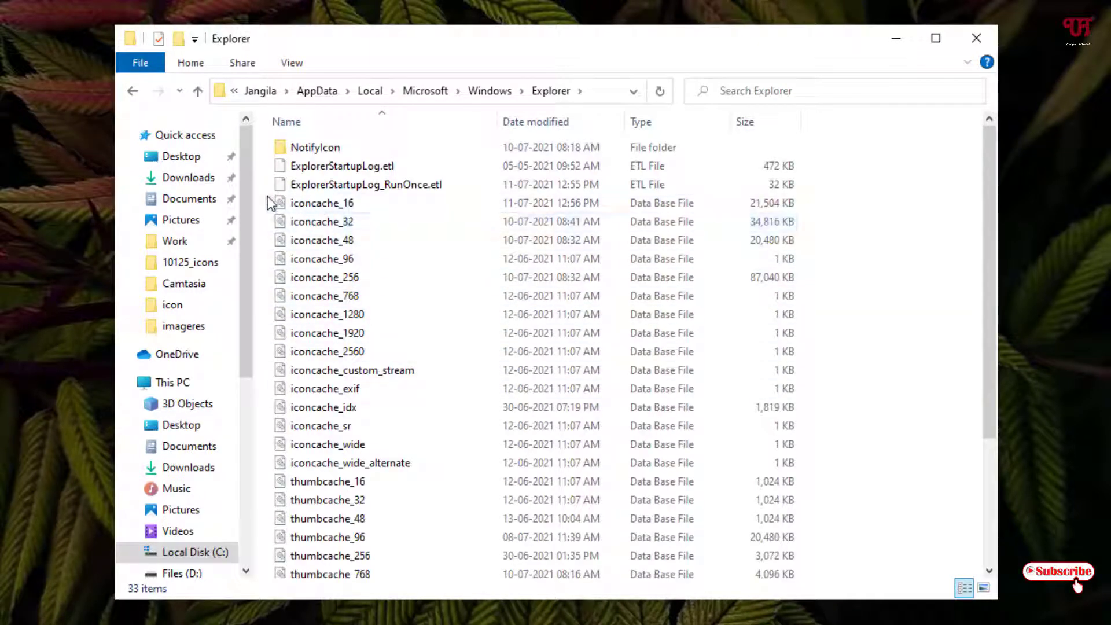
Step: Delete the files iconcache_16 through iconcache_wide_alternate, then close File Explorer
{"action": "left_click_drag", "start_coordinate": [272, 215], "coordinate": [804, 473]}
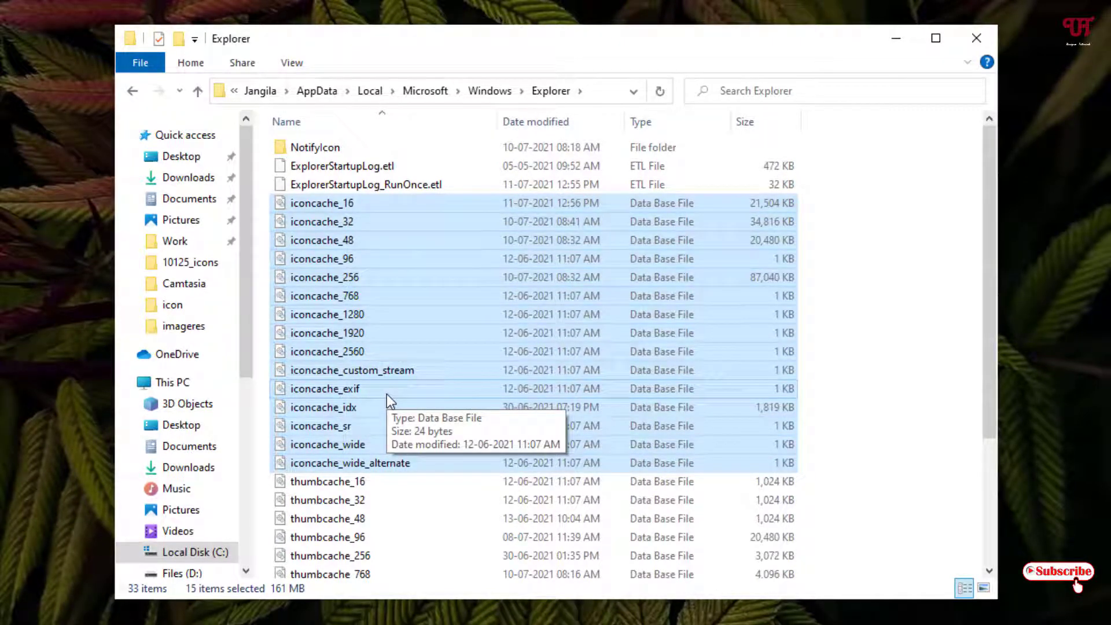
{"action": "key", "text": "Delete"}
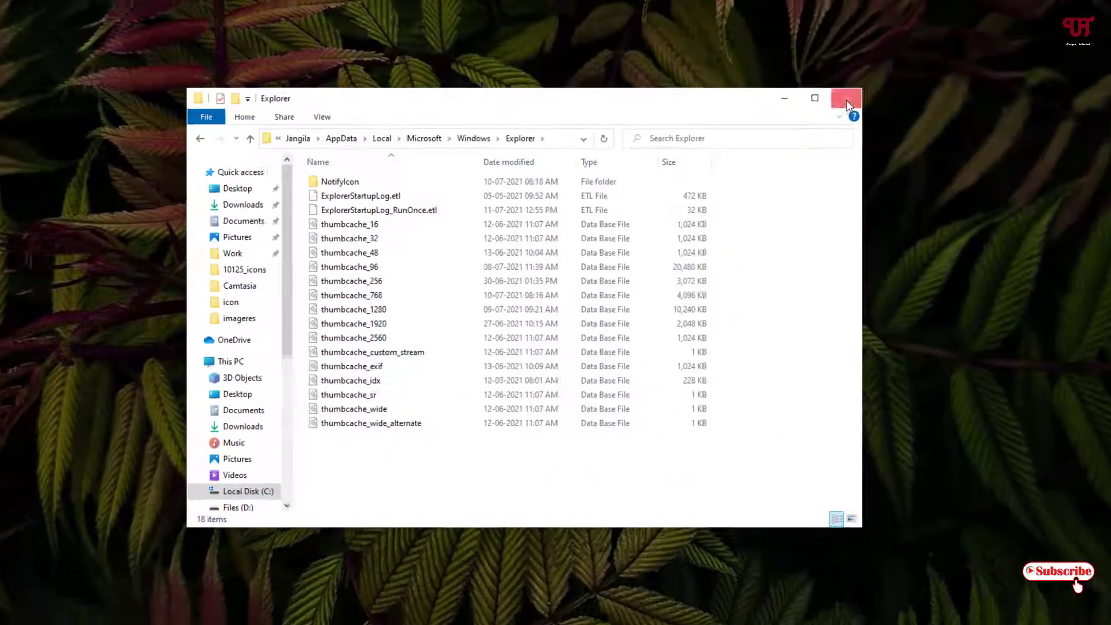
{"action": "left_click", "coordinate": [976, 38]}
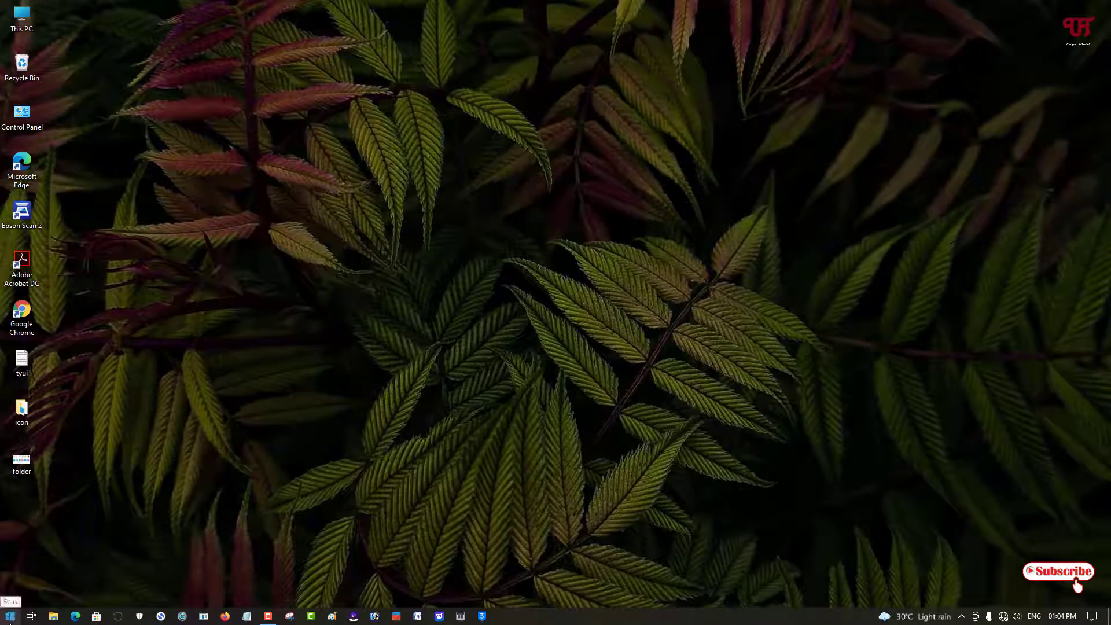
Step: Restart the computer from the Start menu's power options
{"action": "left_click", "coordinate": [10, 617]}
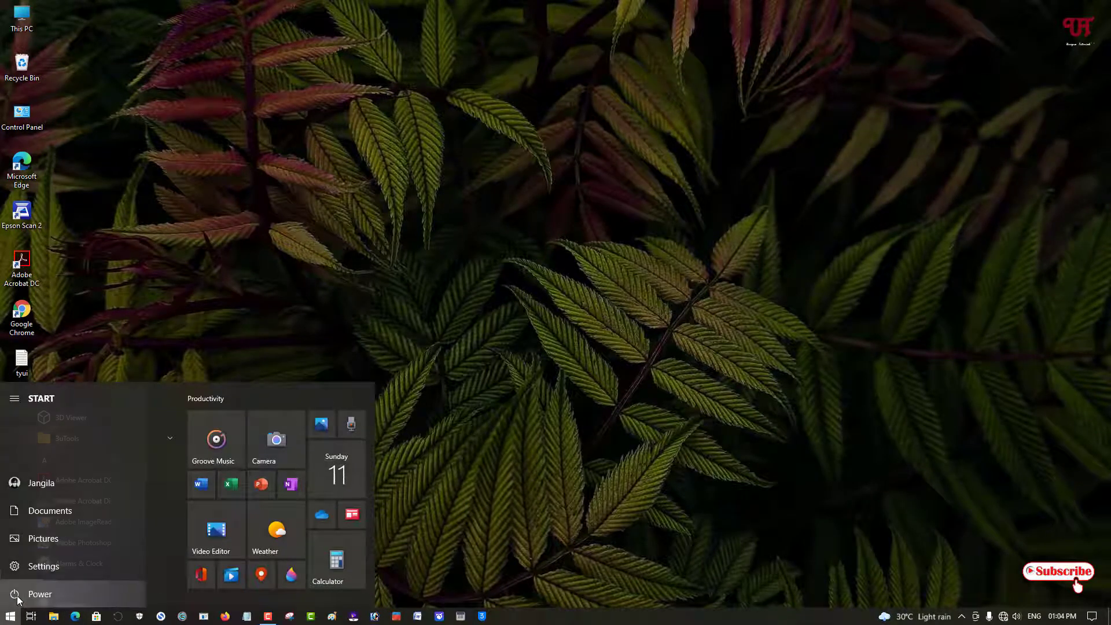
{"action": "left_click", "coordinate": [19, 596]}
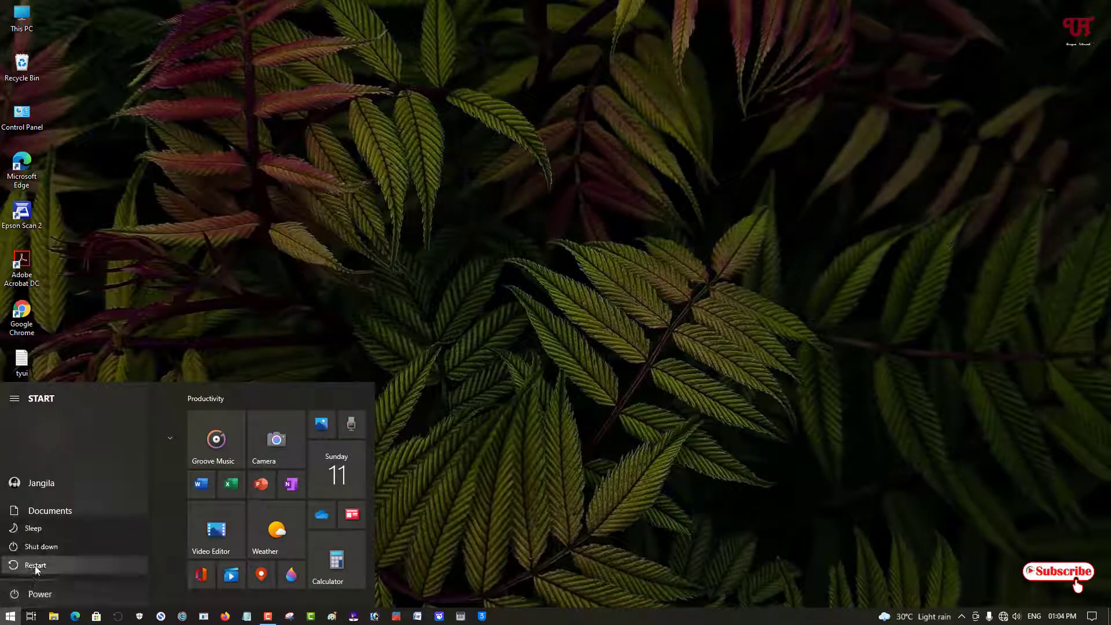
{"action": "left_click", "coordinate": [35, 565]}
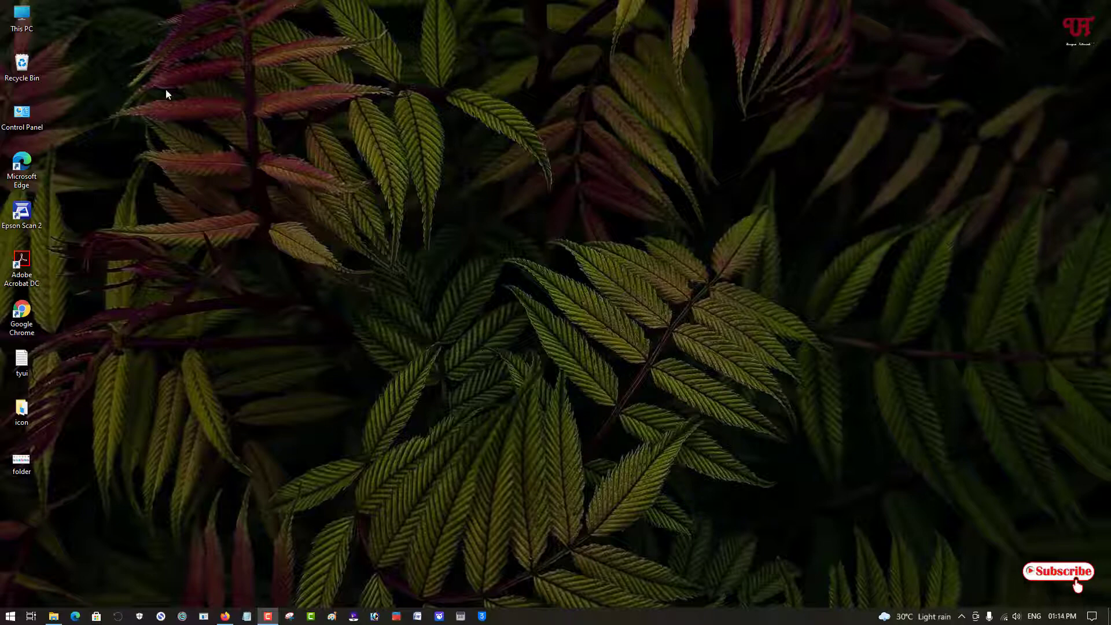
Step: After reboot, check This PC's folder icons, close it, and return to the Firefox search results
{"action": "double_click", "coordinate": [29, 18]}
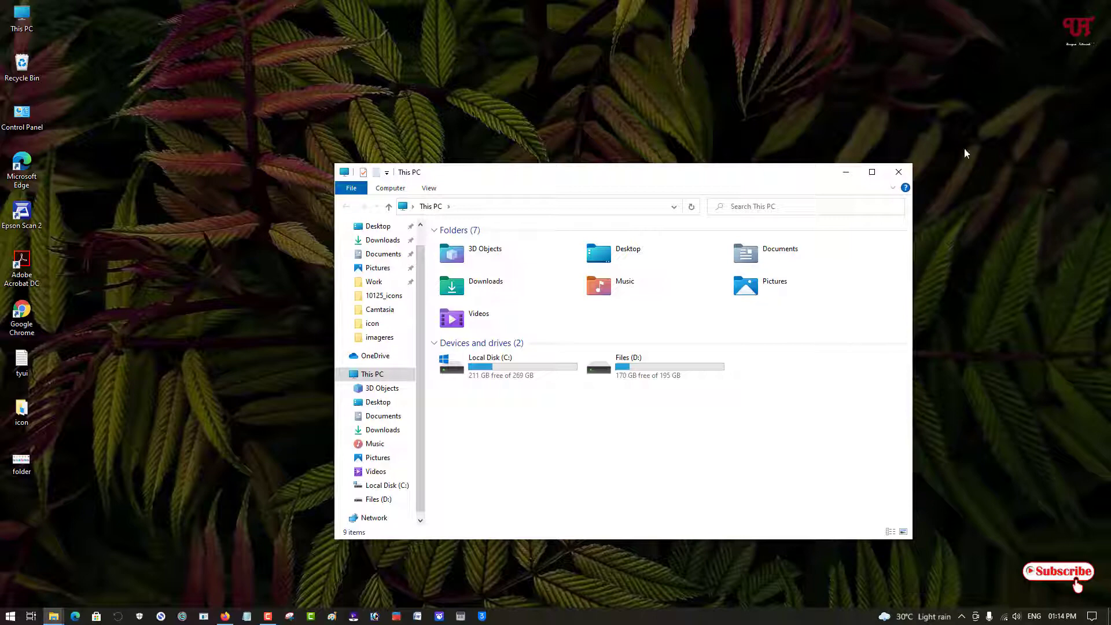
{"action": "left_click", "coordinate": [898, 172]}
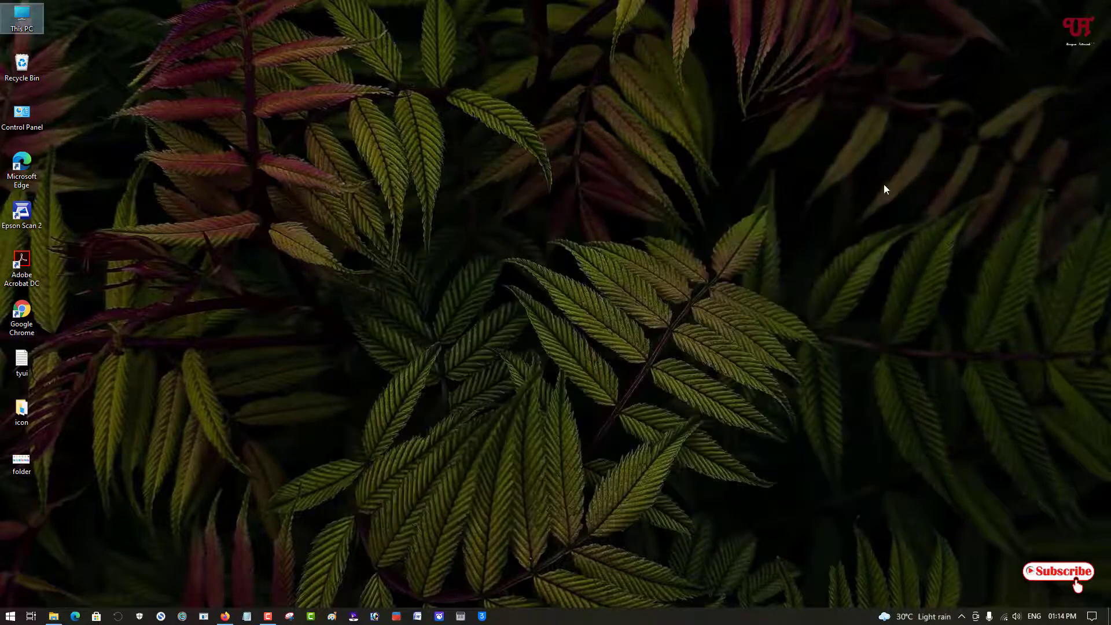
{"action": "left_click", "coordinate": [231, 614]}
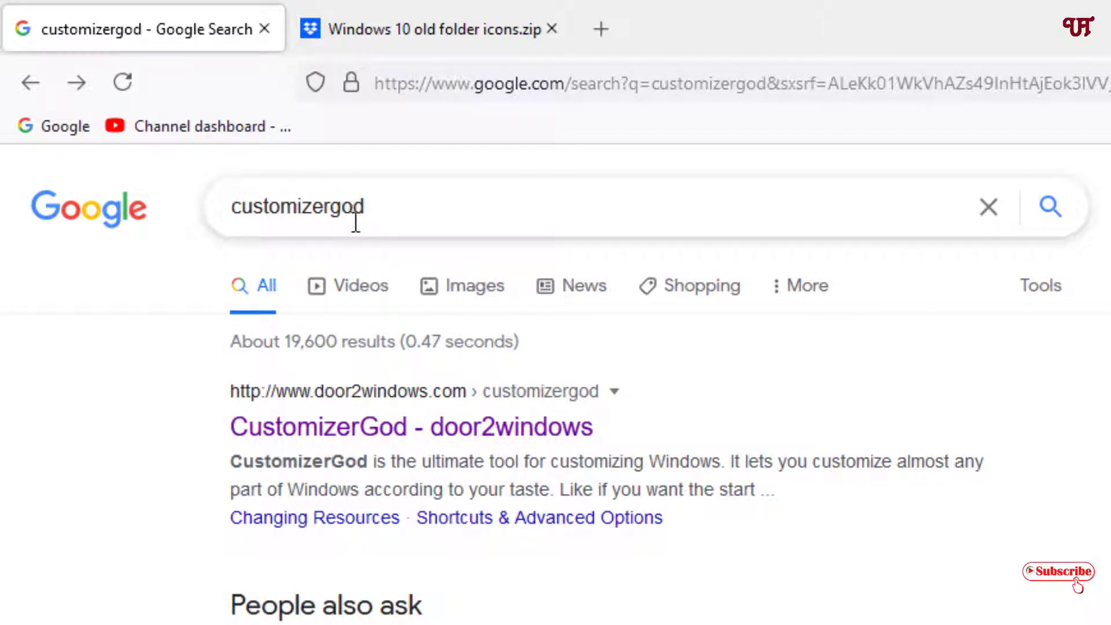
Step: Download CustomizerGod from its door2windows page, then close the tab and Firefox
{"action": "left_click", "coordinate": [317, 444]}
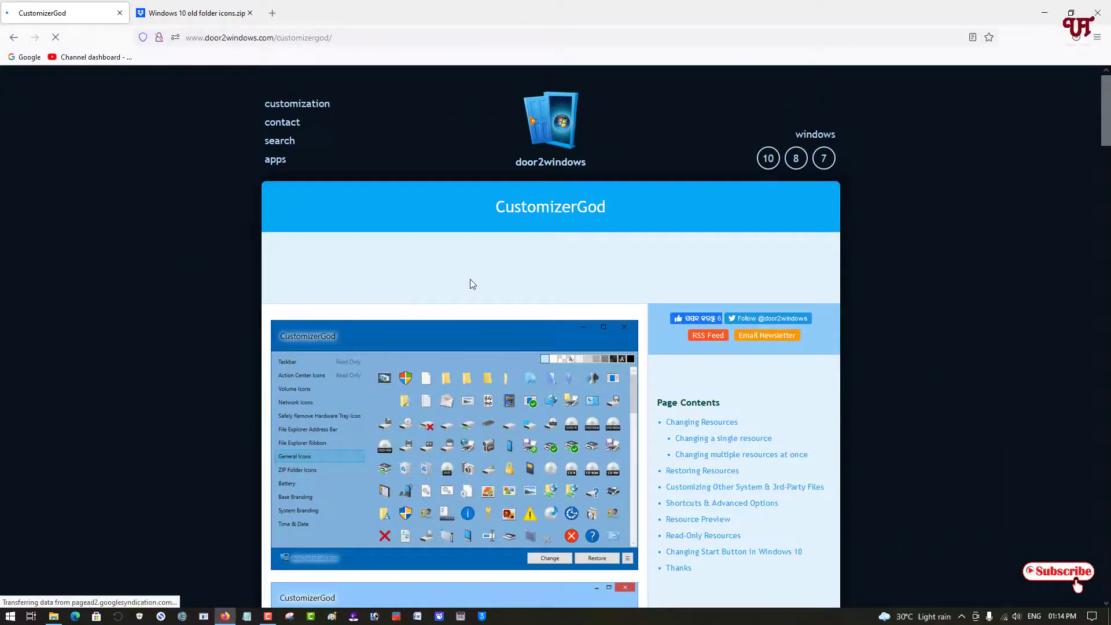
{"action": "scroll", "coordinate": [464, 284], "scroll_direction": "down", "scroll_amount": 10}
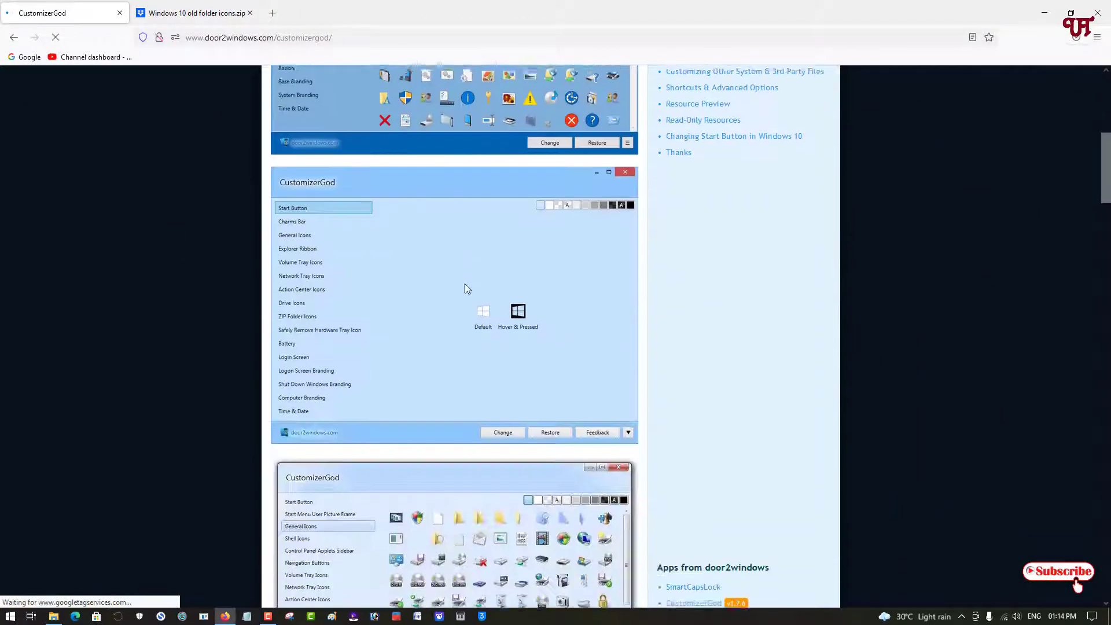
{"action": "scroll", "coordinate": [464, 284], "scroll_direction": "down", "scroll_amount": 10}
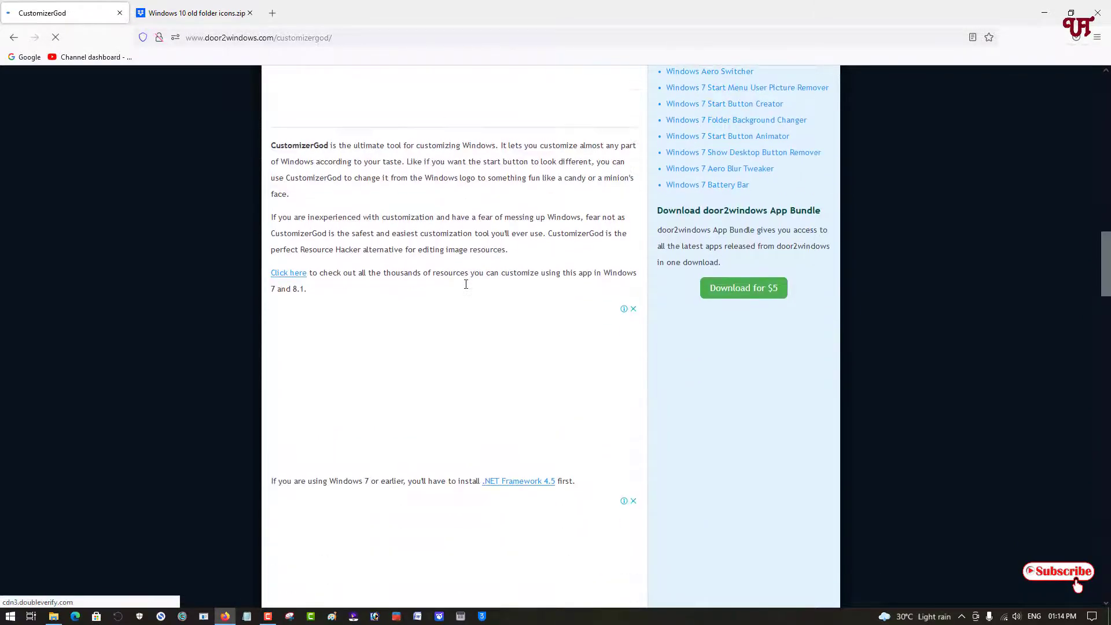
{"action": "scroll", "coordinate": [467, 290], "scroll_direction": "down", "scroll_amount": 4}
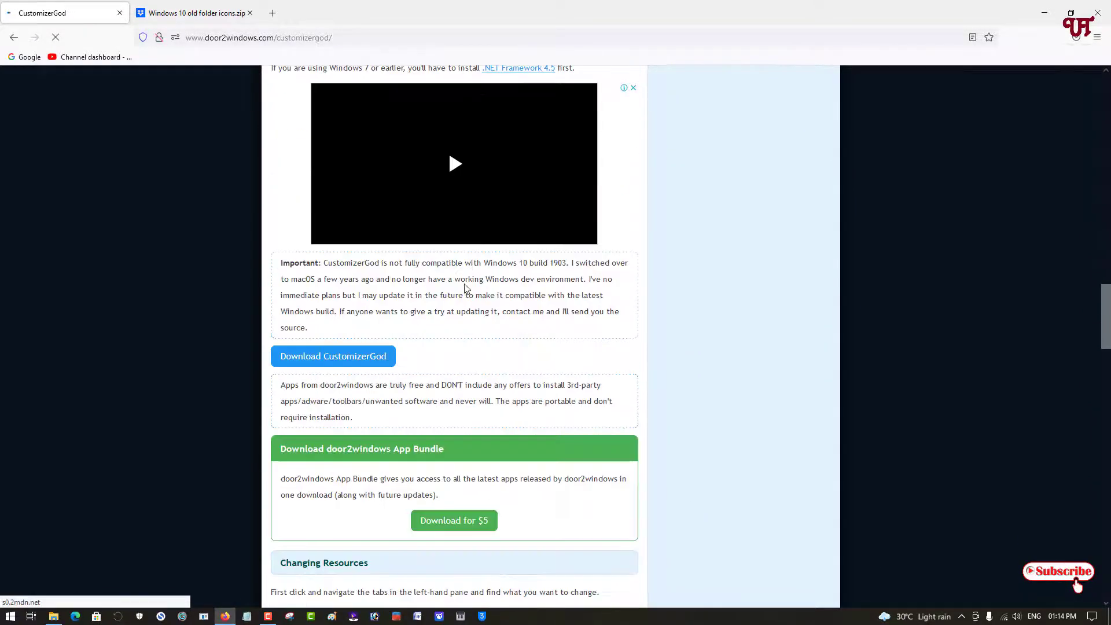
{"action": "left_click", "coordinate": [316, 362]}
{"action": "left_click", "coordinate": [120, 13]}
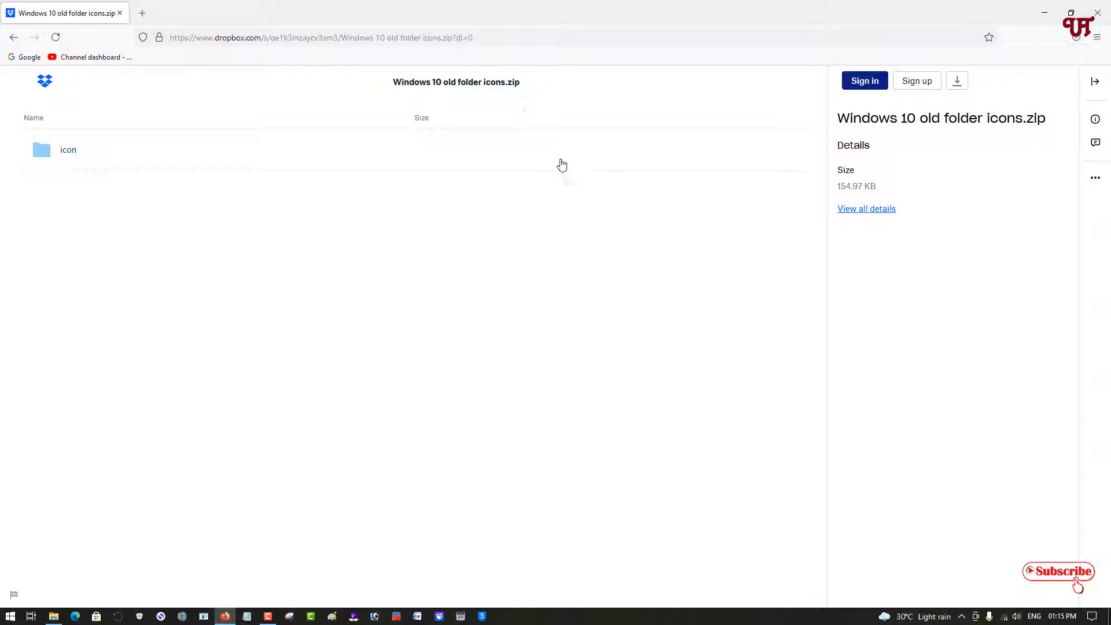
{"action": "left_click", "coordinate": [1101, 5]}
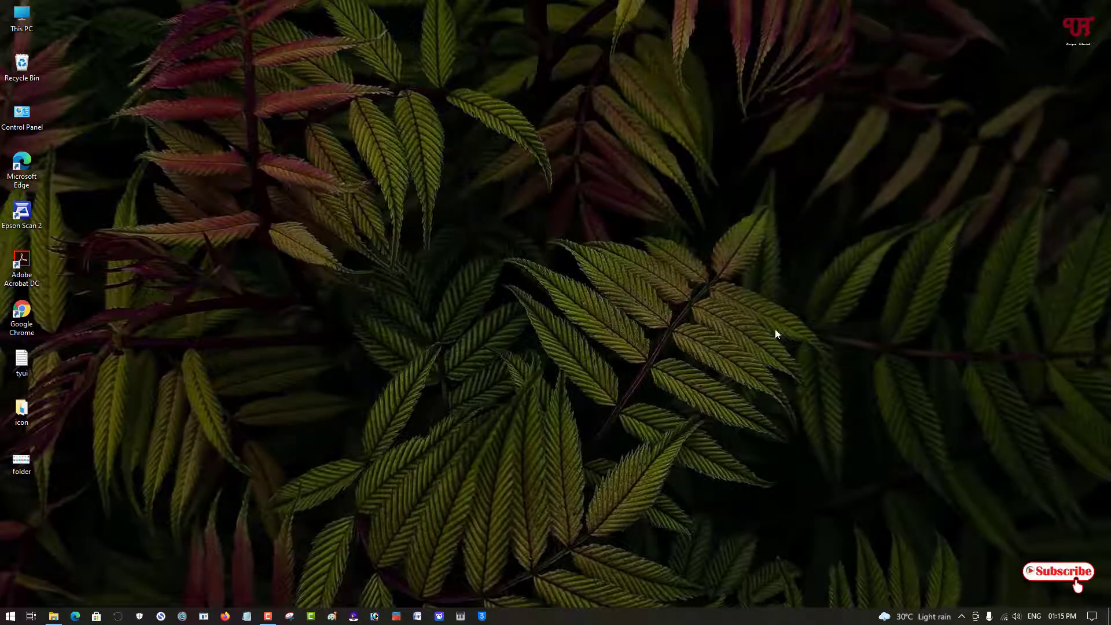
Step: Run CustomizerGod.exe from D:\Softwares\Icon pack\CustomizerGod and minimize File Explorer
{"action": "left_click", "coordinate": [53, 617]}
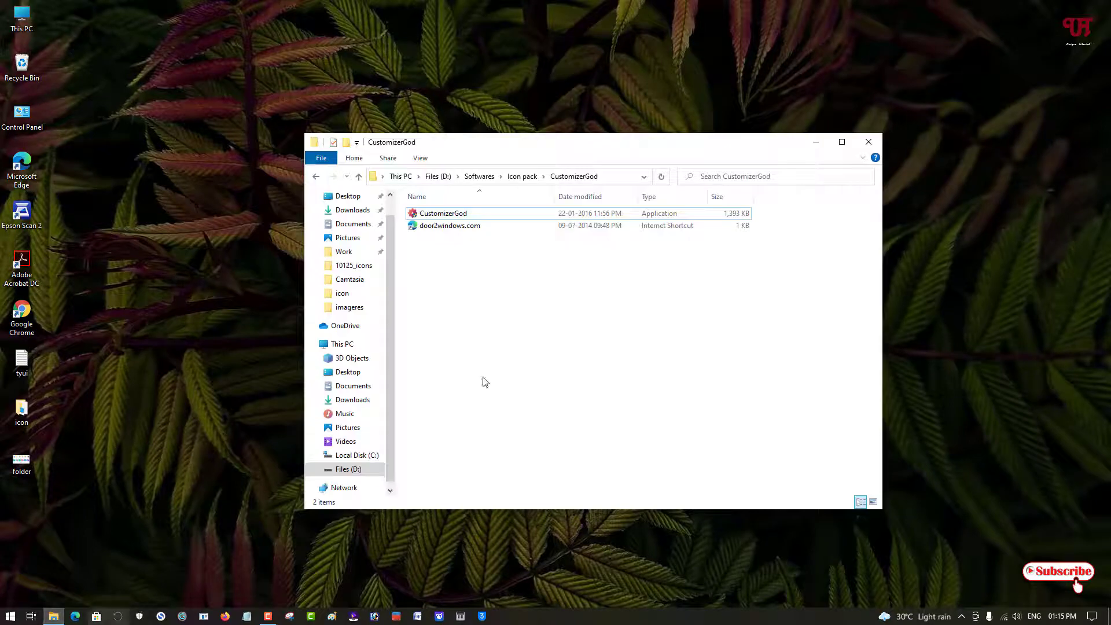
{"action": "left_click", "coordinate": [441, 214]}
{"action": "double_click", "coordinate": [441, 214]}
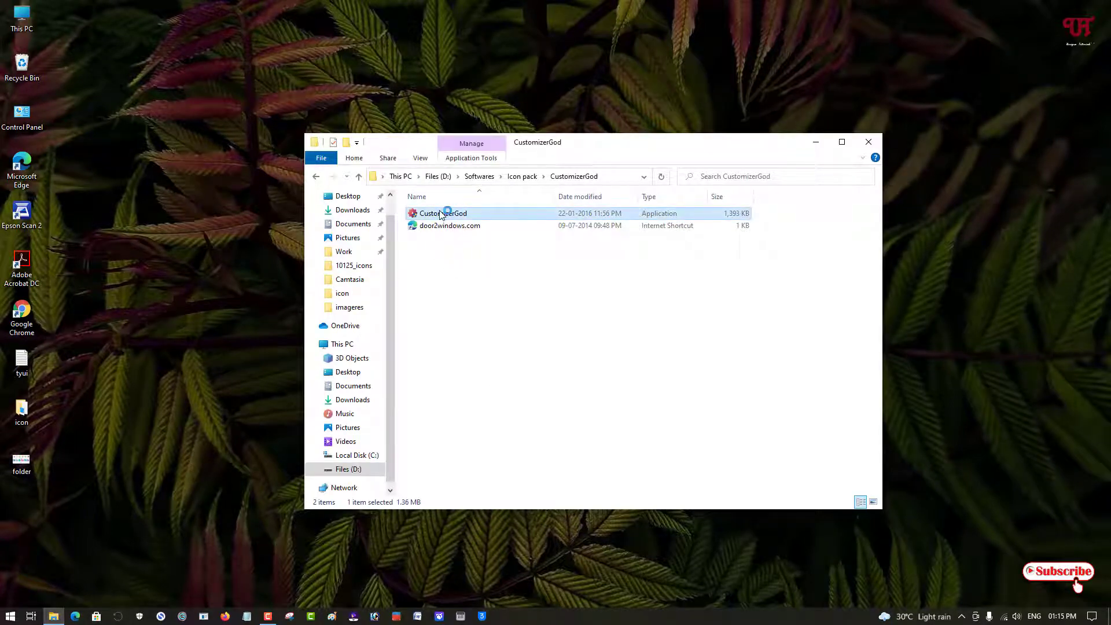
{"action": "left_click", "coordinate": [815, 142]}
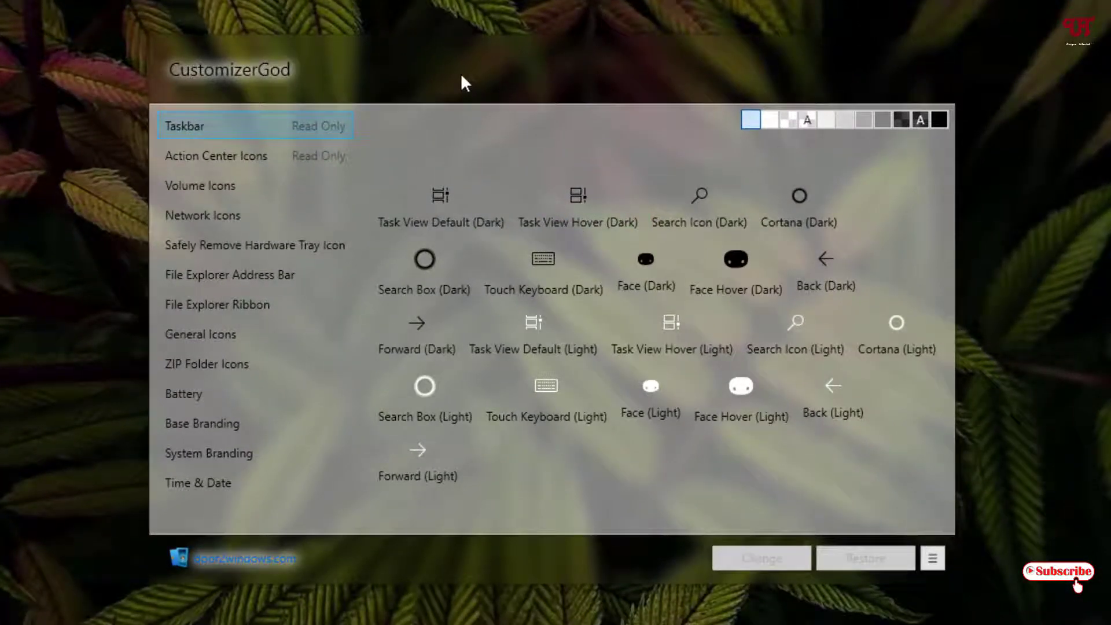
Step: Show CustomizerGod's General Icons set from imageres.dll and open This PC with Win+E
{"action": "left_click", "coordinate": [192, 339]}
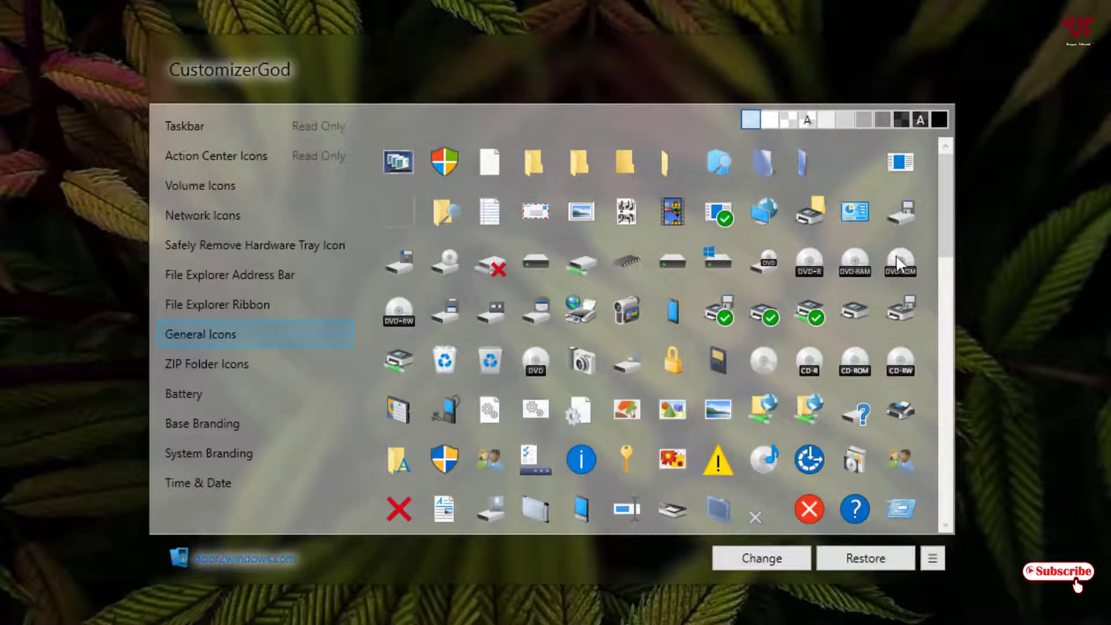
{"action": "left_click_drag", "start_coordinate": [946, 228], "coordinate": [945, 383]}
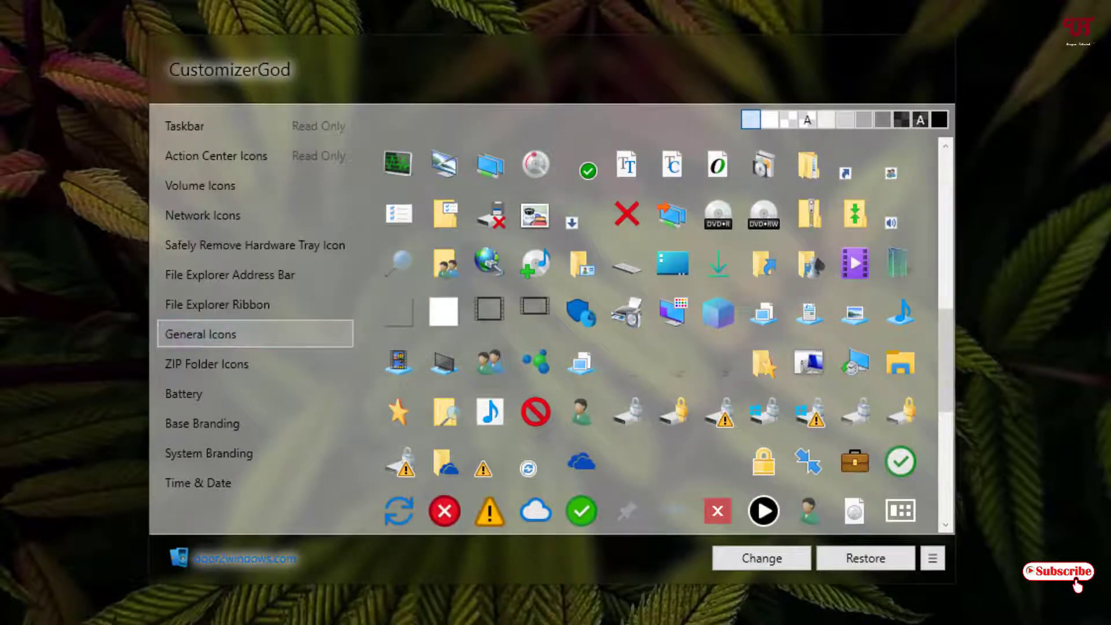
{"action": "key", "text": "super+e"}
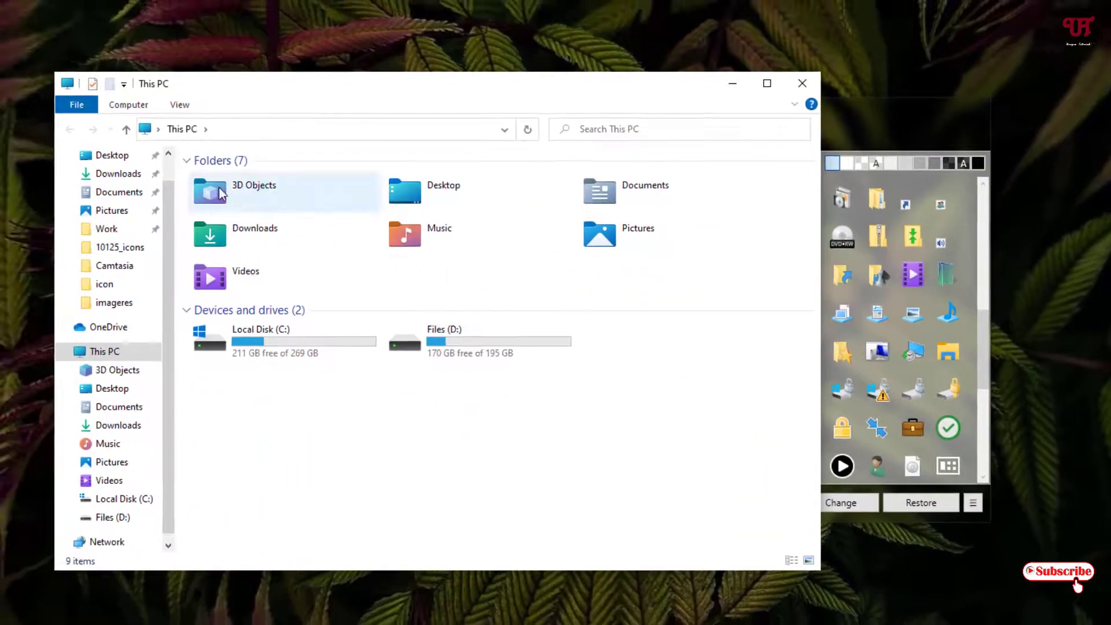
Step: On the 3D Objects cube icon, try Restore, dismiss the error, then start Change to pick a file
{"action": "left_click", "coordinate": [861, 126]}
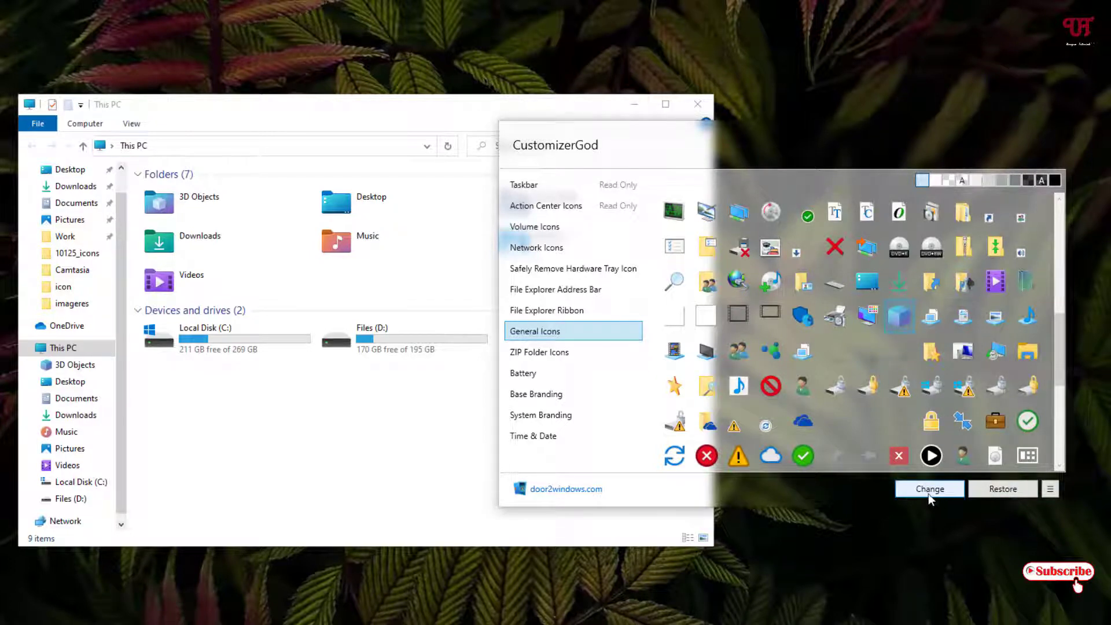
{"action": "left_click", "coordinate": [1005, 491]}
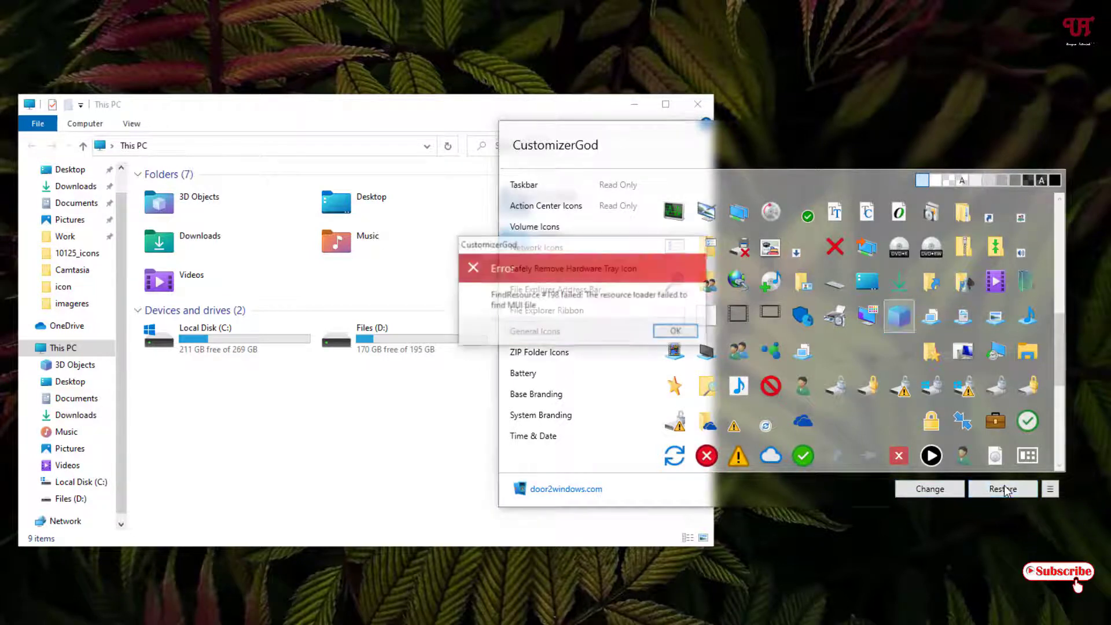
{"action": "left_click", "coordinate": [673, 332]}
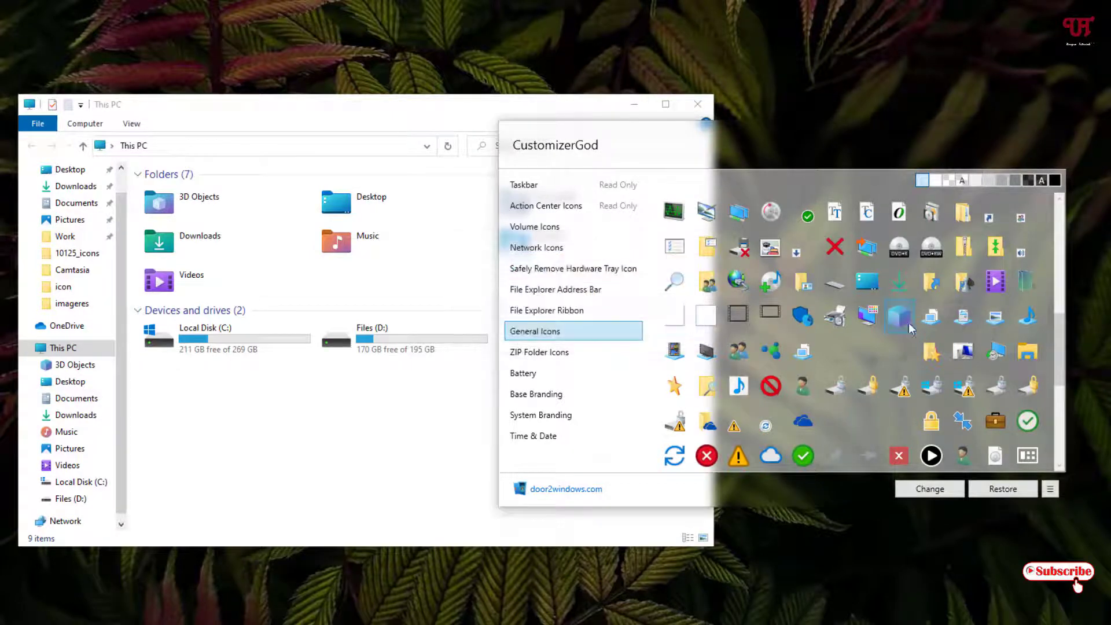
{"action": "left_click", "coordinate": [930, 491]}
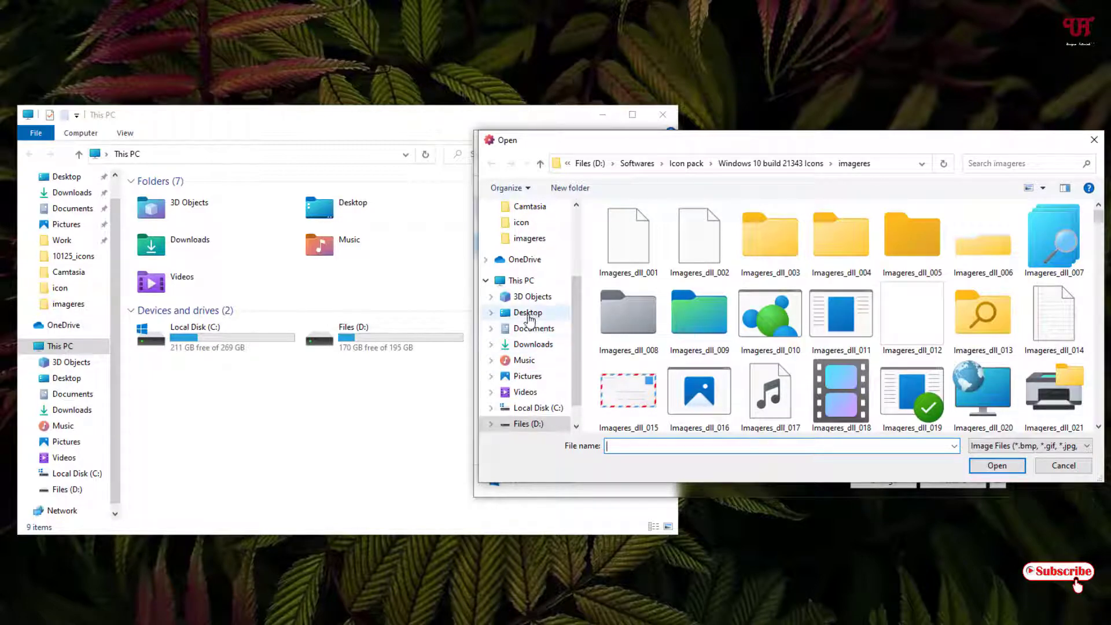
Step: Open the 3D Objects image from Desktop\icon as the 3D Objects icon replacement
{"action": "left_click", "coordinate": [528, 315]}
{"action": "double_click", "coordinate": [622, 267]}
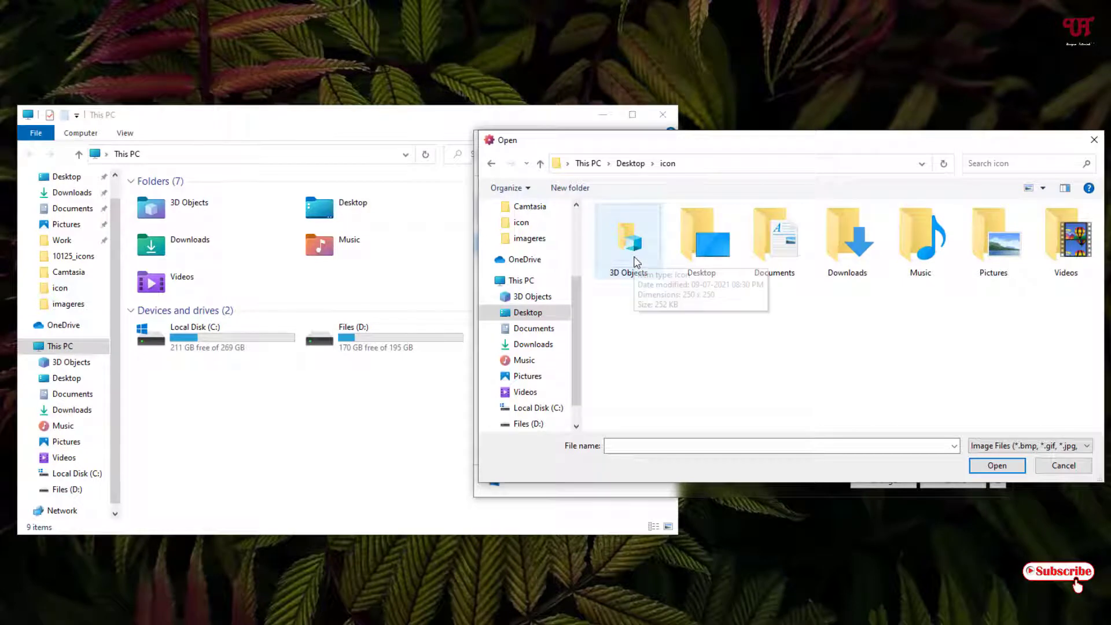
{"action": "left_click", "coordinate": [636, 261]}
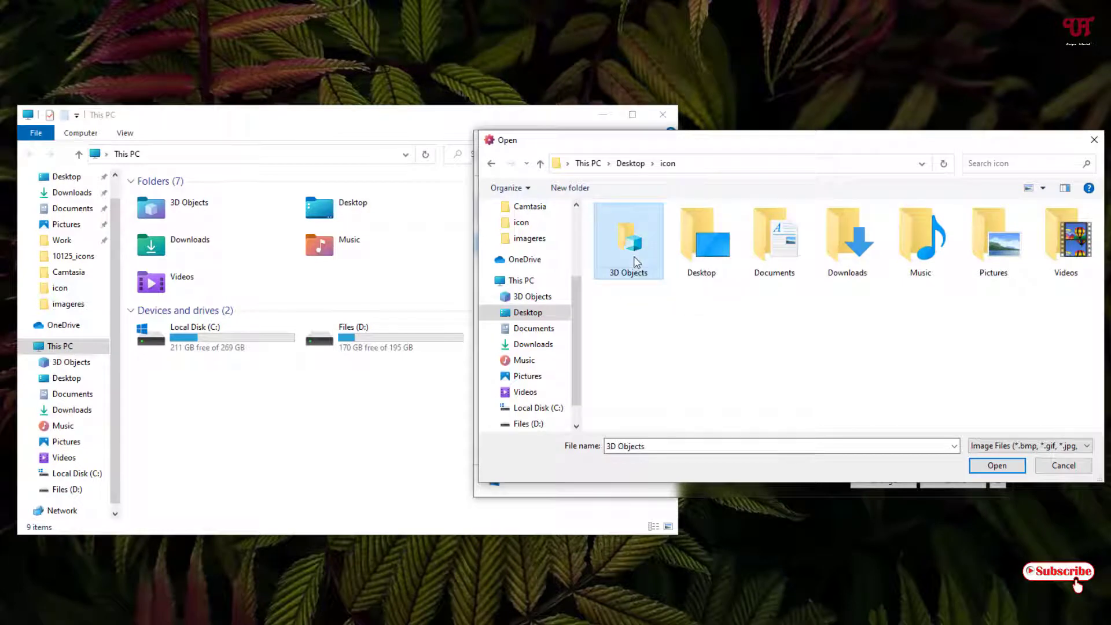
{"action": "left_click", "coordinate": [993, 465]}
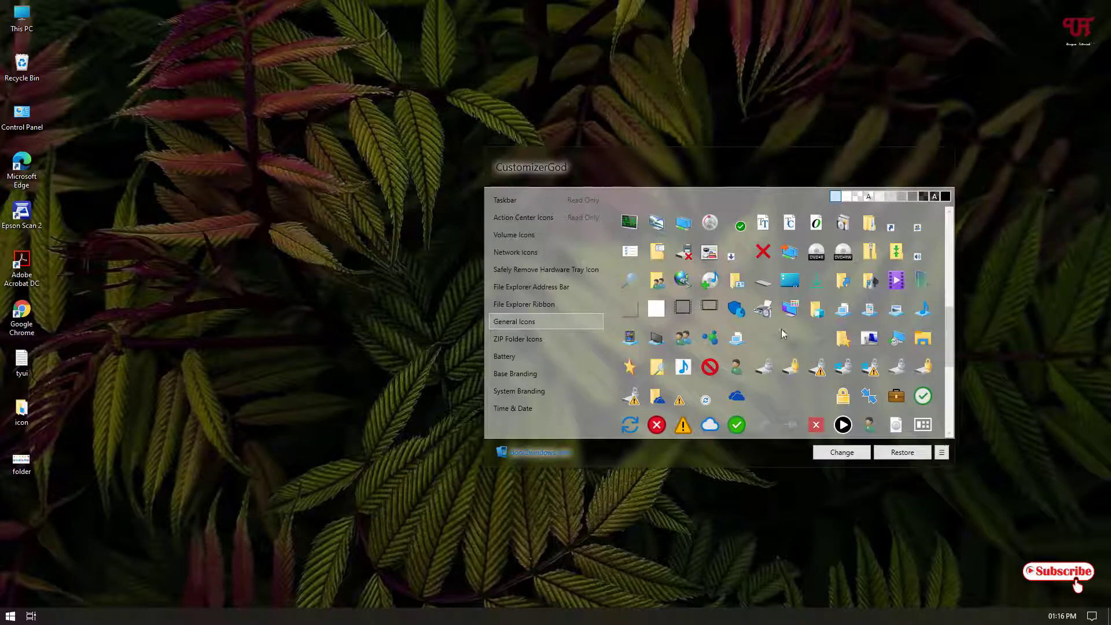
Step: Check the new 3D Objects icon in This PC, then replace the Desktop icon with icon\Desktop
{"action": "double_click", "coordinate": [15, 13]}
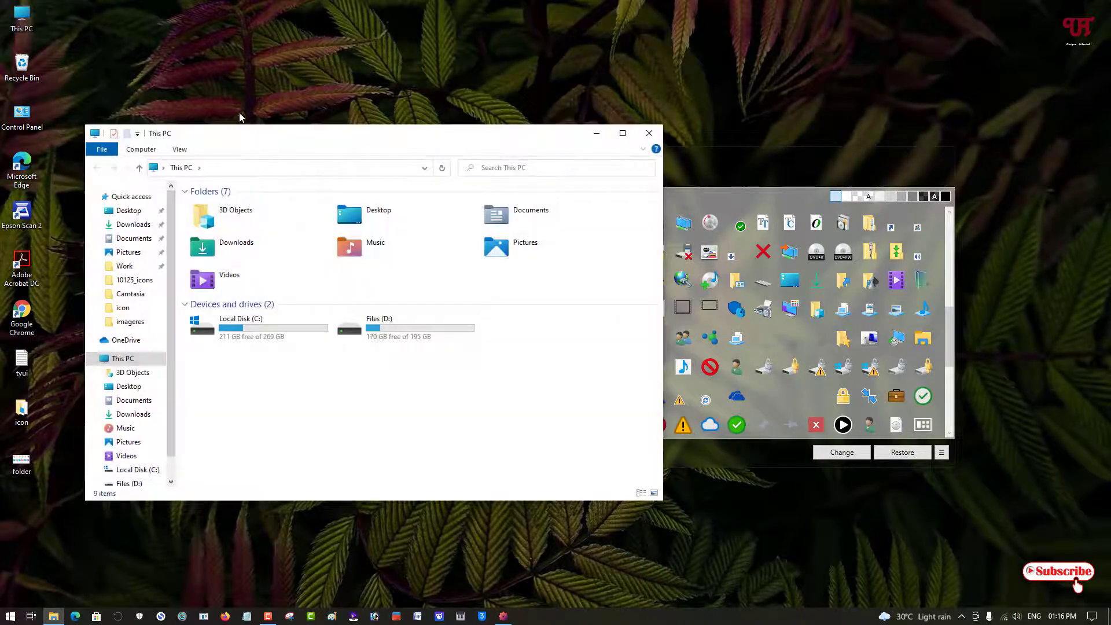
{"action": "left_click_drag", "start_coordinate": [264, 138], "coordinate": [274, 140]}
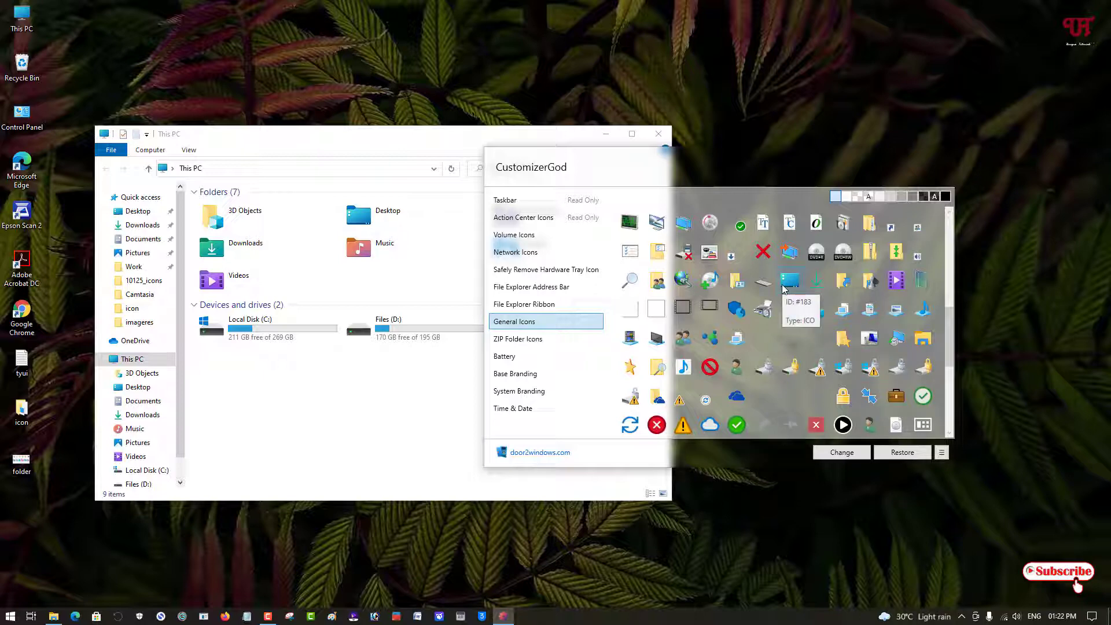
{"action": "left_click", "coordinate": [841, 452]}
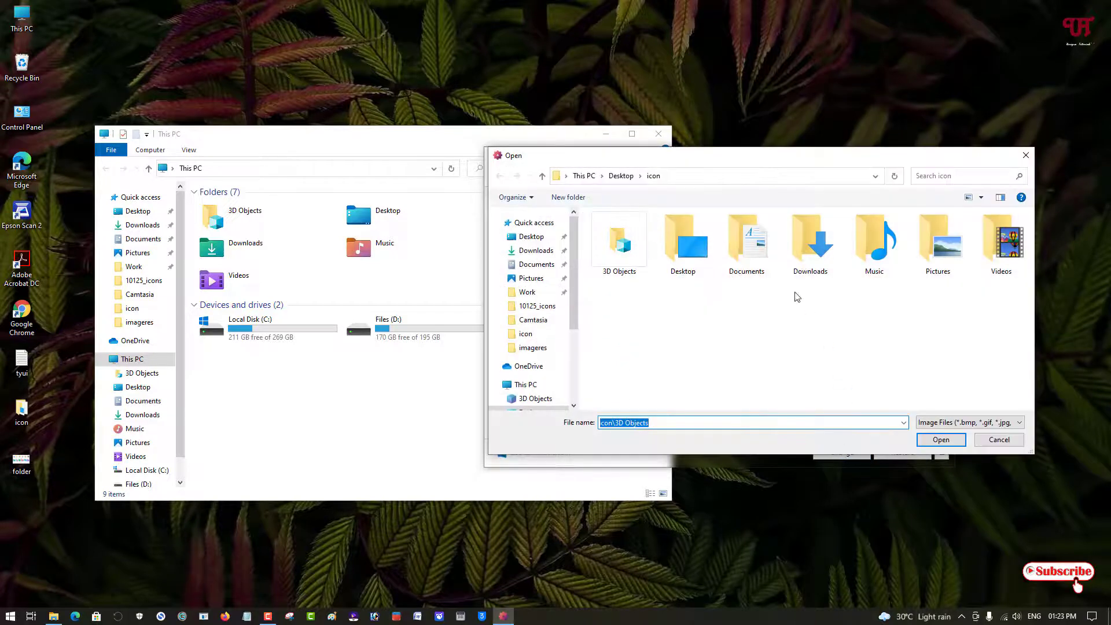
{"action": "left_click", "coordinate": [692, 270]}
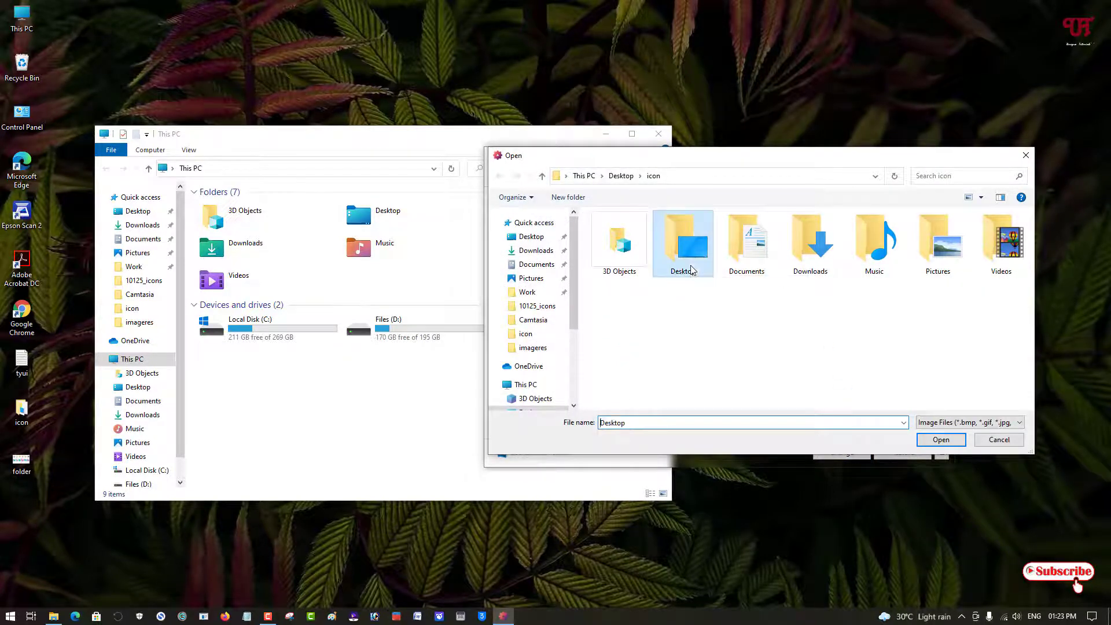
{"action": "left_click", "coordinate": [930, 442]}
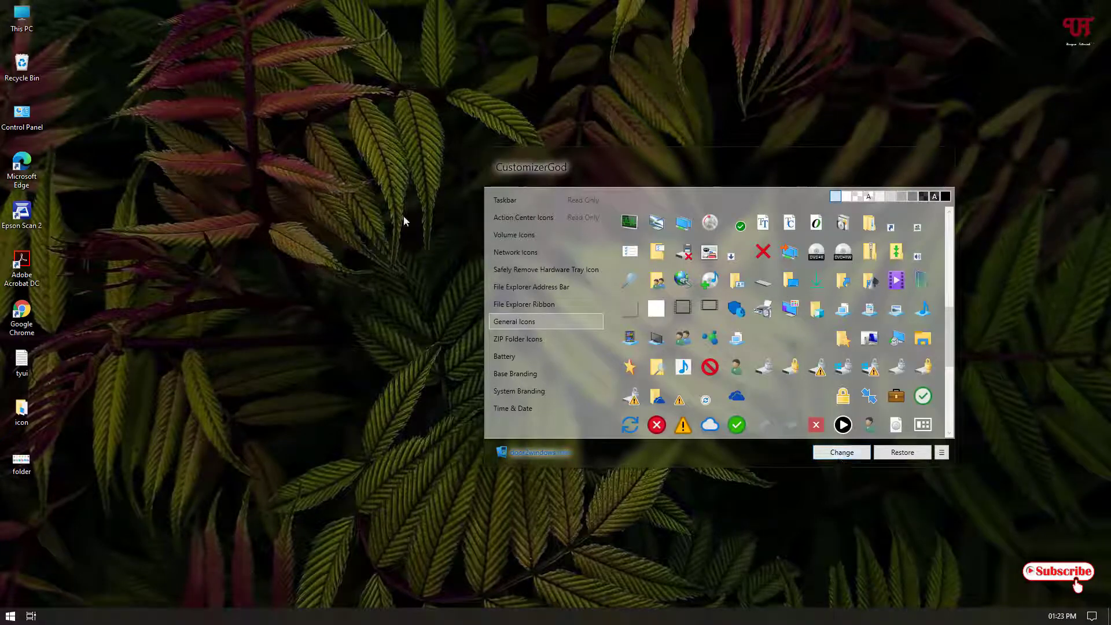
Step: Review the updated icons in This PC and select the Documents folder there
{"action": "double_click", "coordinate": [22, 17]}
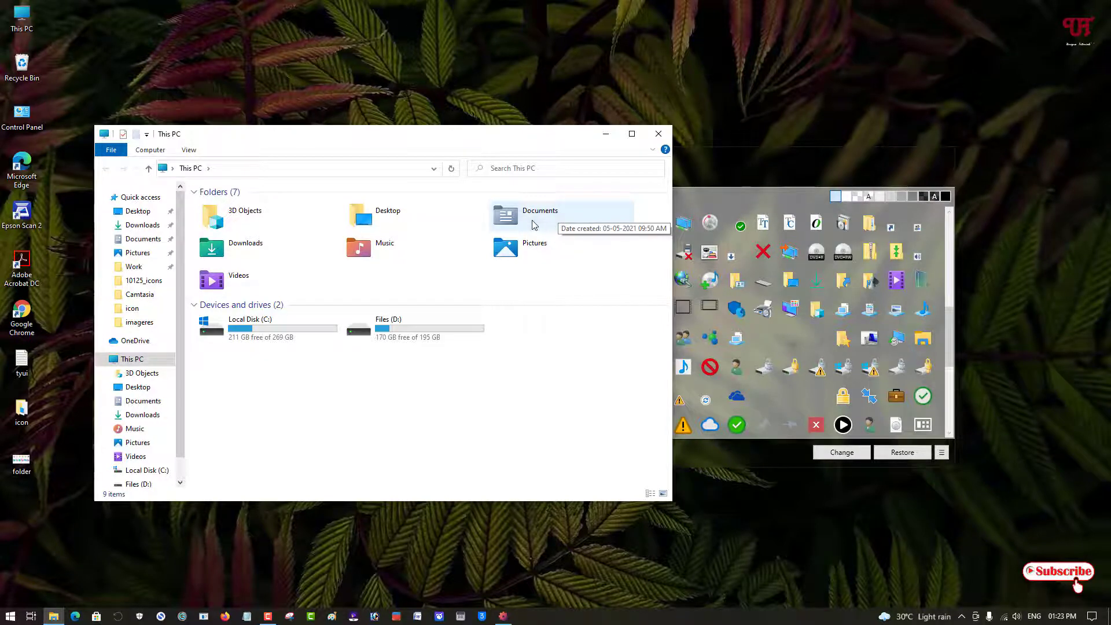
{"action": "left_click", "coordinate": [696, 166]}
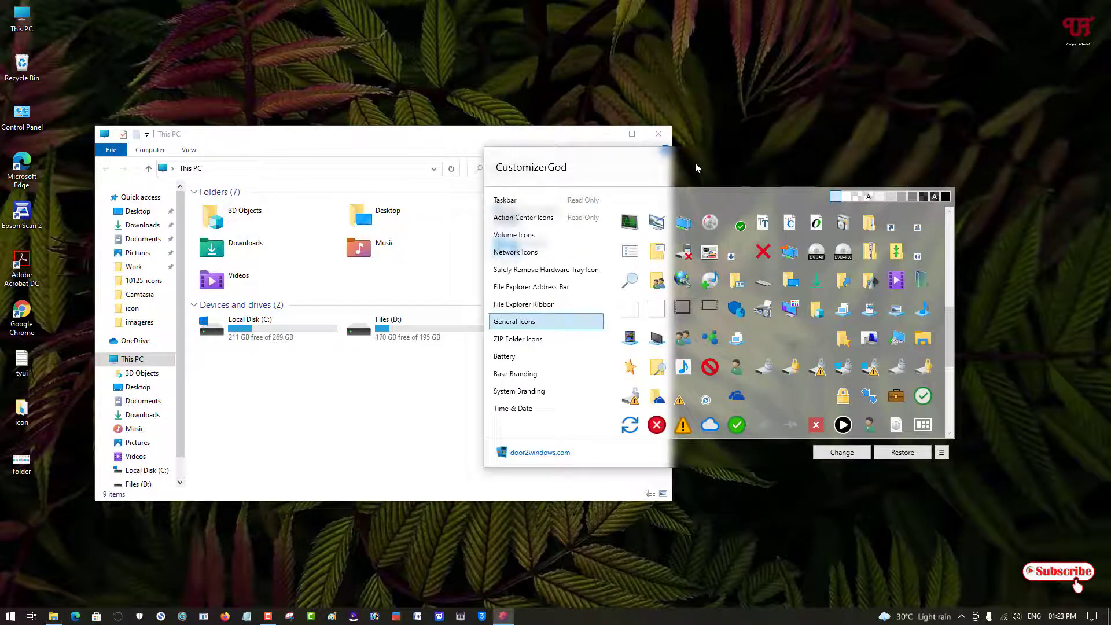
{"action": "left_click_drag", "start_coordinate": [695, 163], "coordinate": [712, 162]}
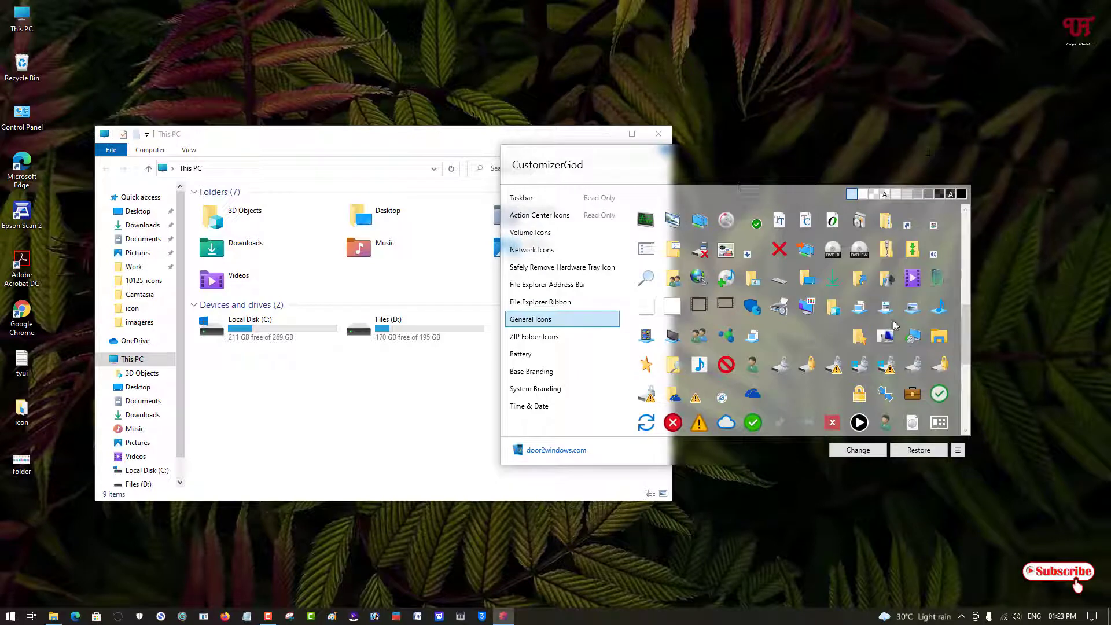
{"action": "scroll", "coordinate": [965, 342], "scroll_direction": "up", "scroll_amount": 5}
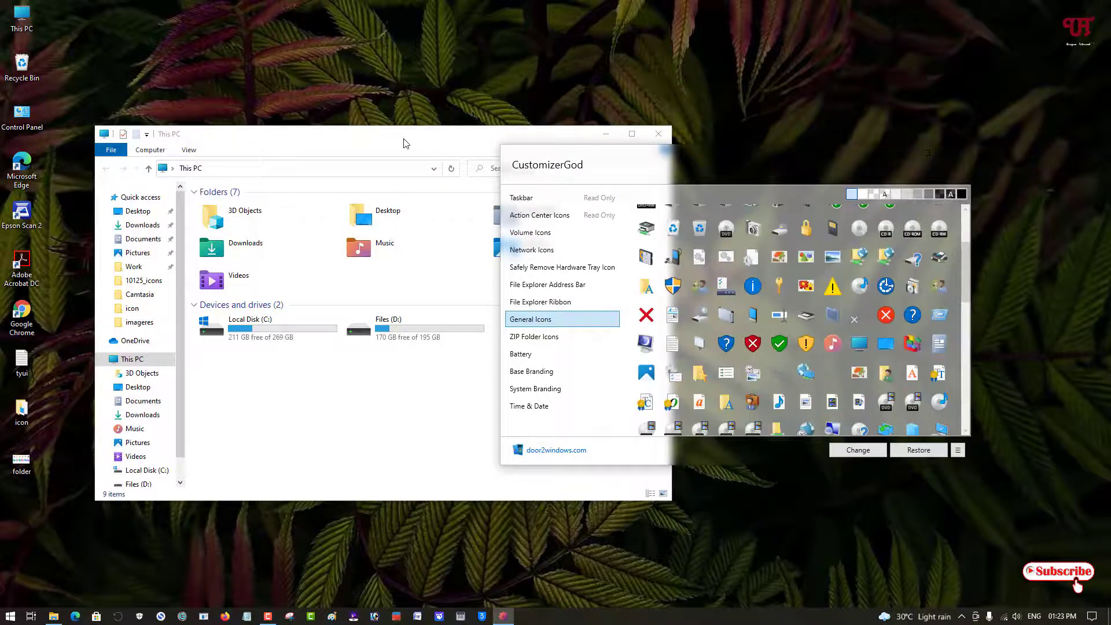
{"action": "left_click_drag", "start_coordinate": [404, 139], "coordinate": [372, 147]}
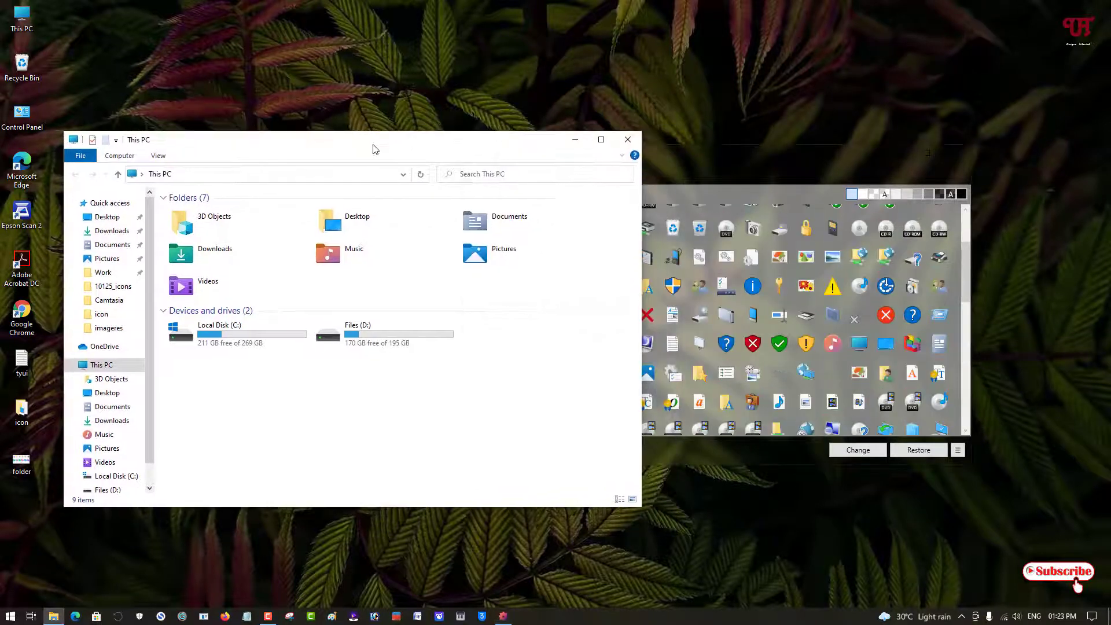
{"action": "left_click", "coordinate": [493, 222]}
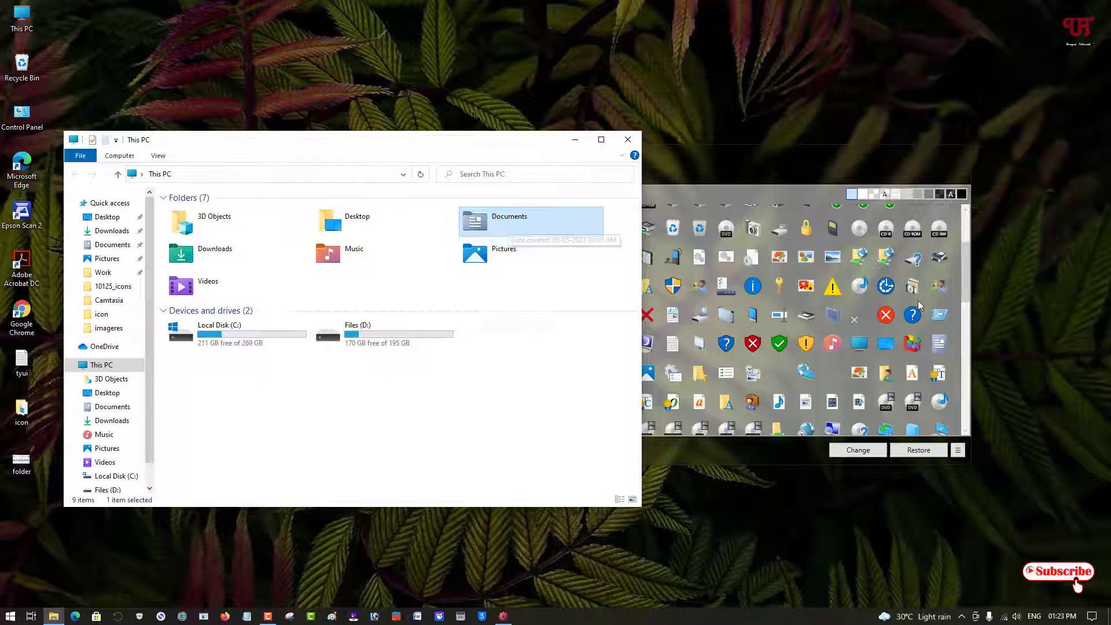
Step: Replace icon #112 in CustomizerGod with the Documents image from Desktop\icon
{"action": "left_click", "coordinate": [940, 345]}
{"action": "left_click", "coordinate": [865, 451]}
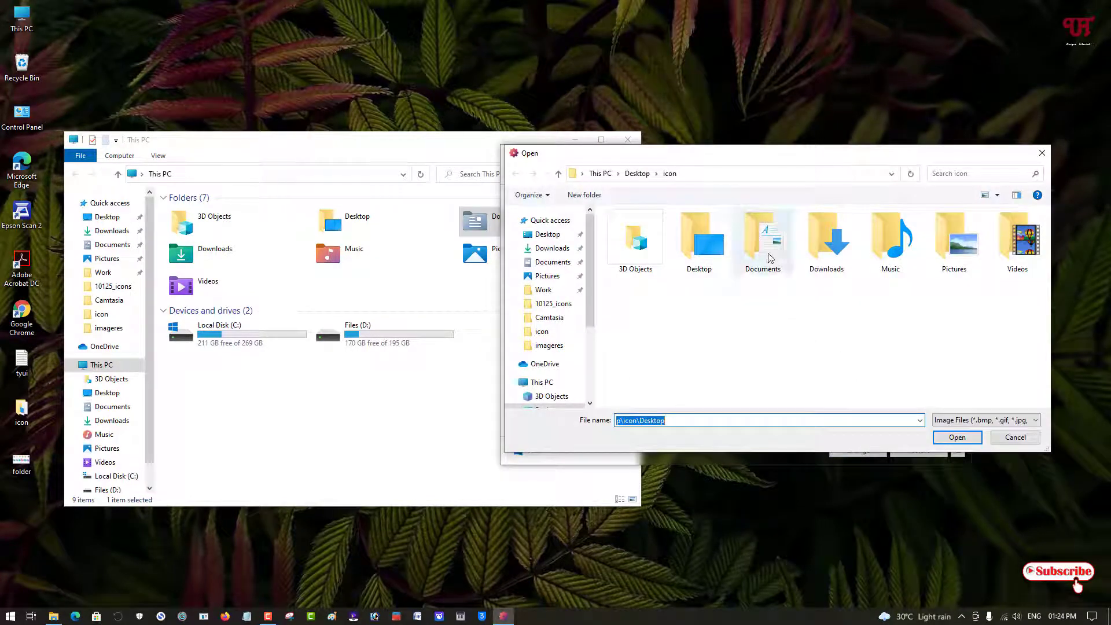
{"action": "left_click", "coordinate": [768, 256]}
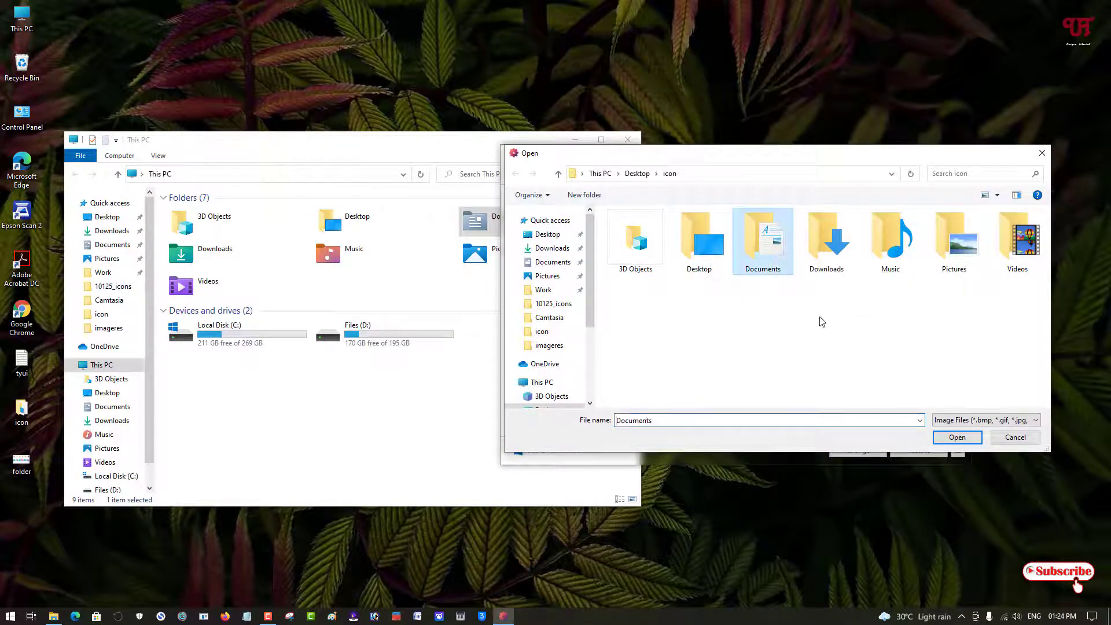
{"action": "left_click", "coordinate": [965, 442]}
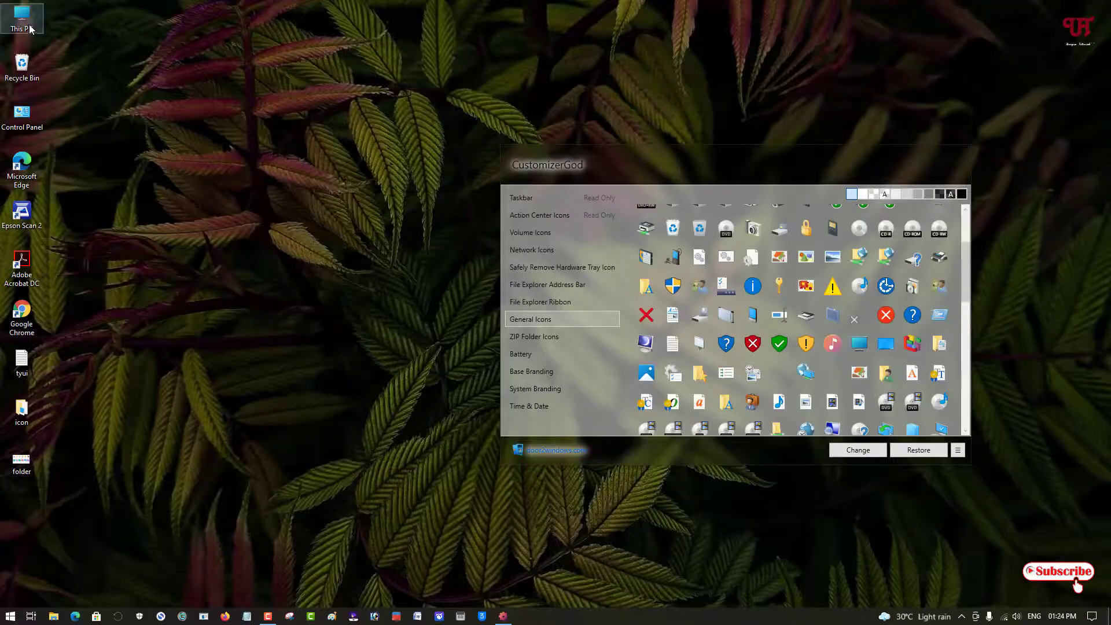
Step: Check This PC, then replace icon #184 with the Downloads image from Desktop\icon
{"action": "double_click", "coordinate": [29, 29]}
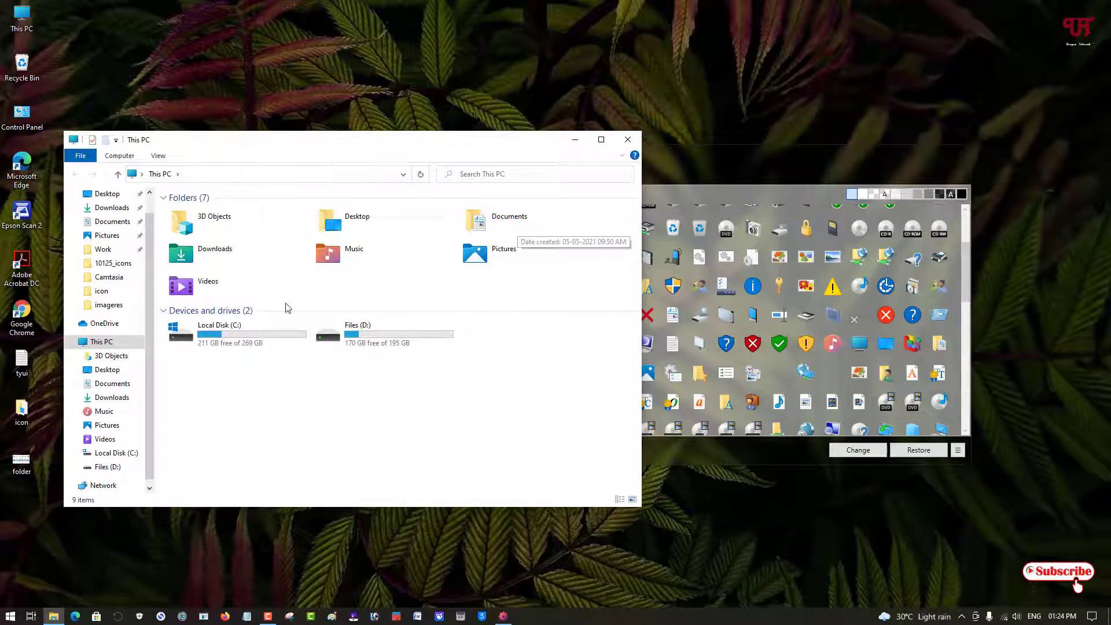
{"action": "left_click", "coordinate": [209, 258]}
{"action": "left_click", "coordinate": [707, 156]}
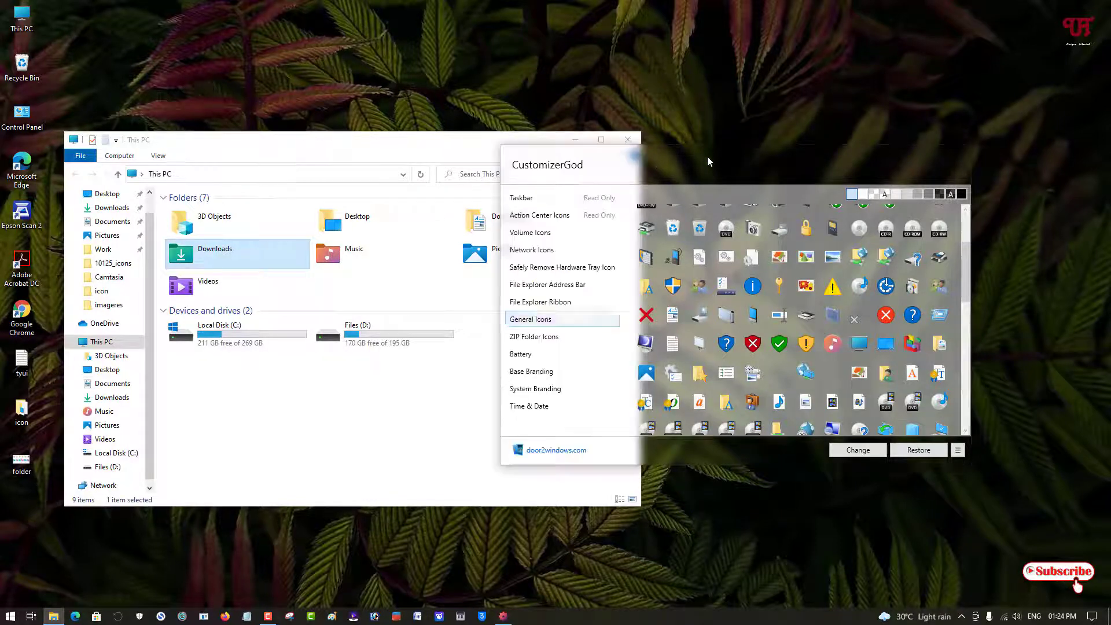
{"action": "left_click_drag", "start_coordinate": [966, 289], "coordinate": [971, 339]}
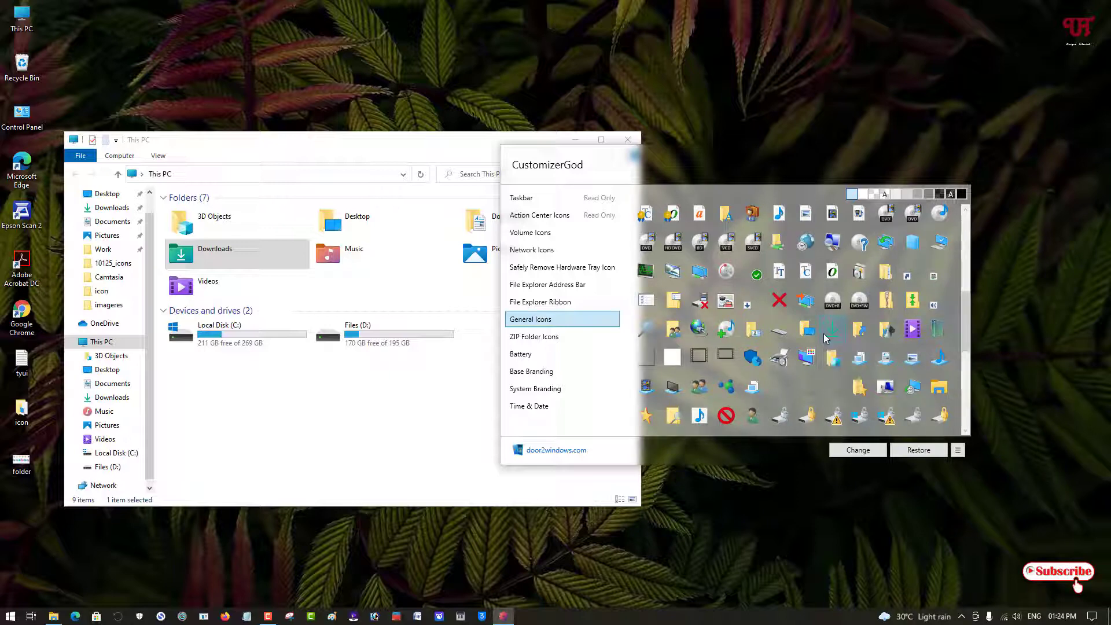
{"action": "left_click", "coordinate": [855, 451]}
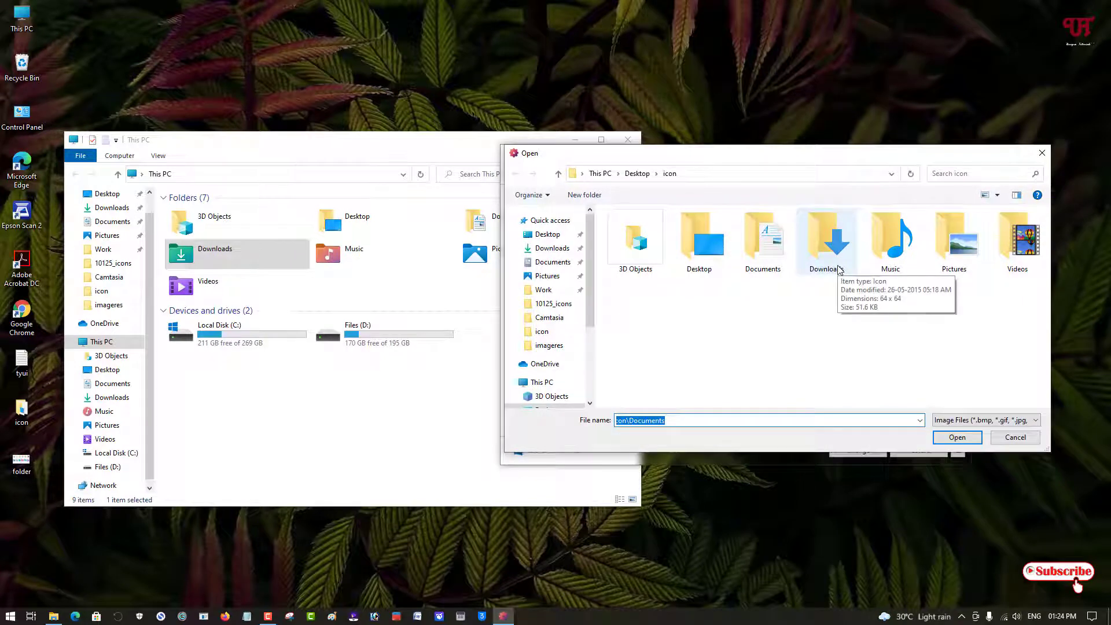
{"action": "left_click", "coordinate": [839, 269]}
{"action": "left_click", "coordinate": [956, 438]}
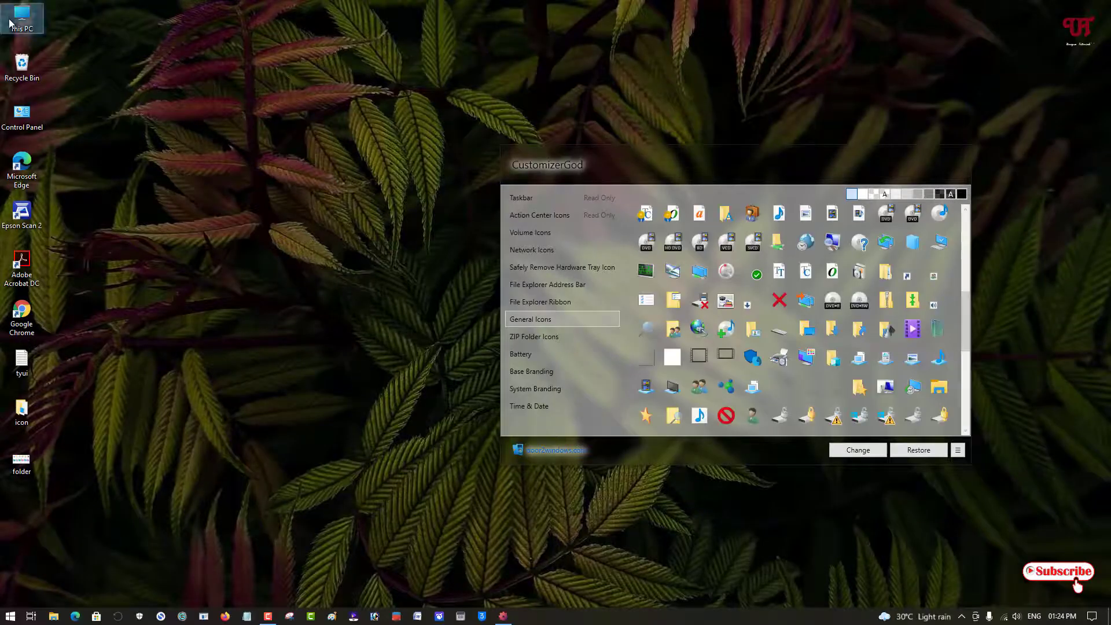
Step: Check the Downloads icon in This PC, then replace icon #108 with the Music image
{"action": "double_click", "coordinate": [9, 23]}
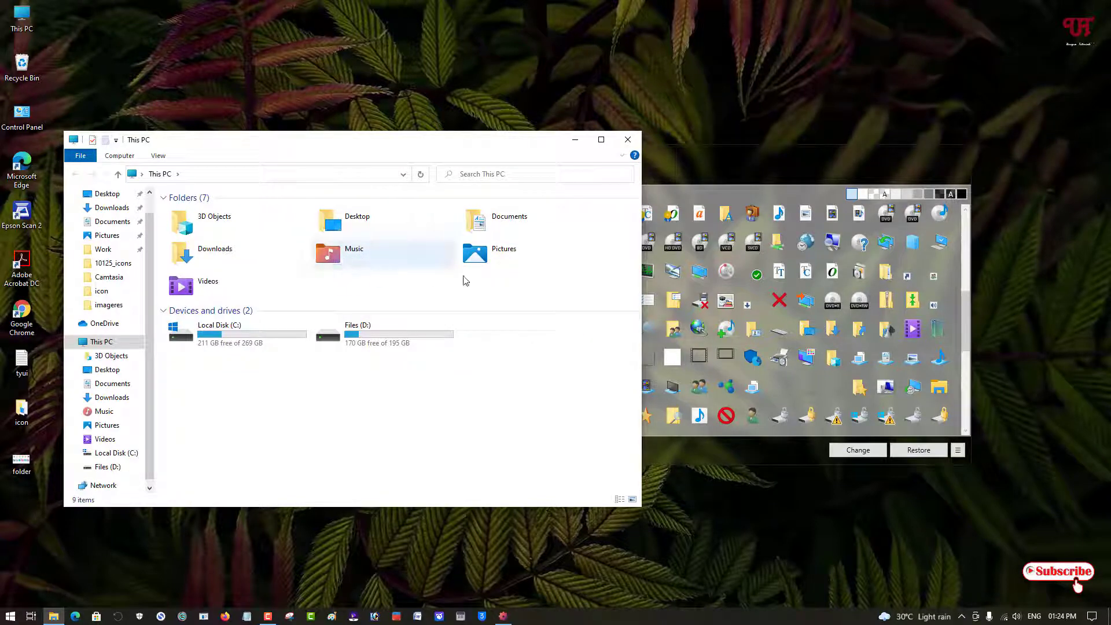
{"action": "left_click", "coordinate": [782, 189]}
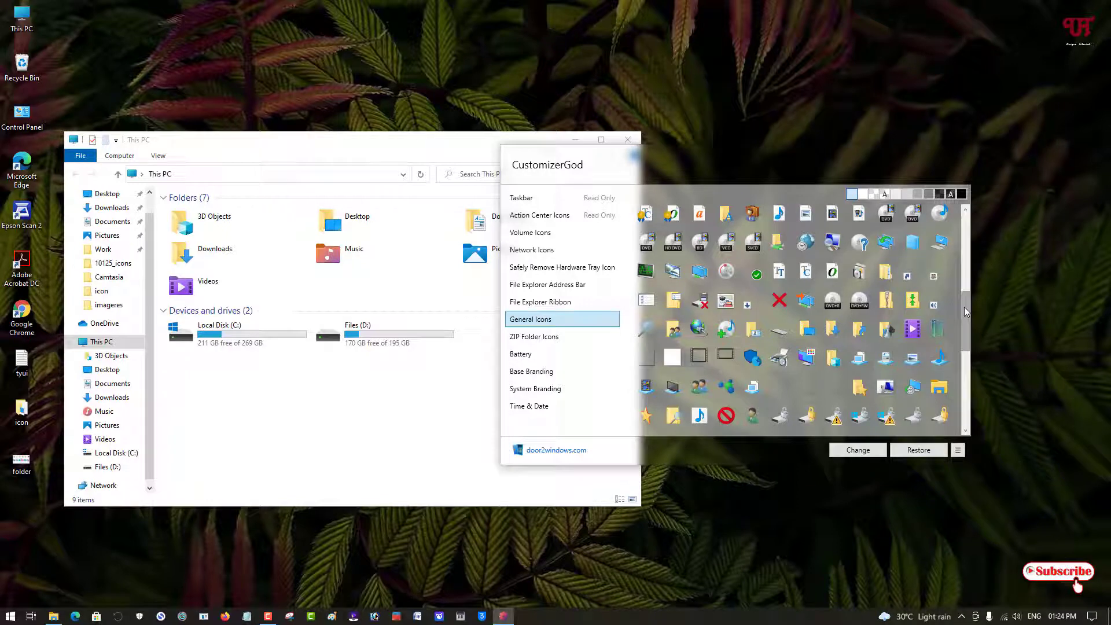
{"action": "scroll", "coordinate": [964, 311], "scroll_direction": "up", "scroll_amount": 5}
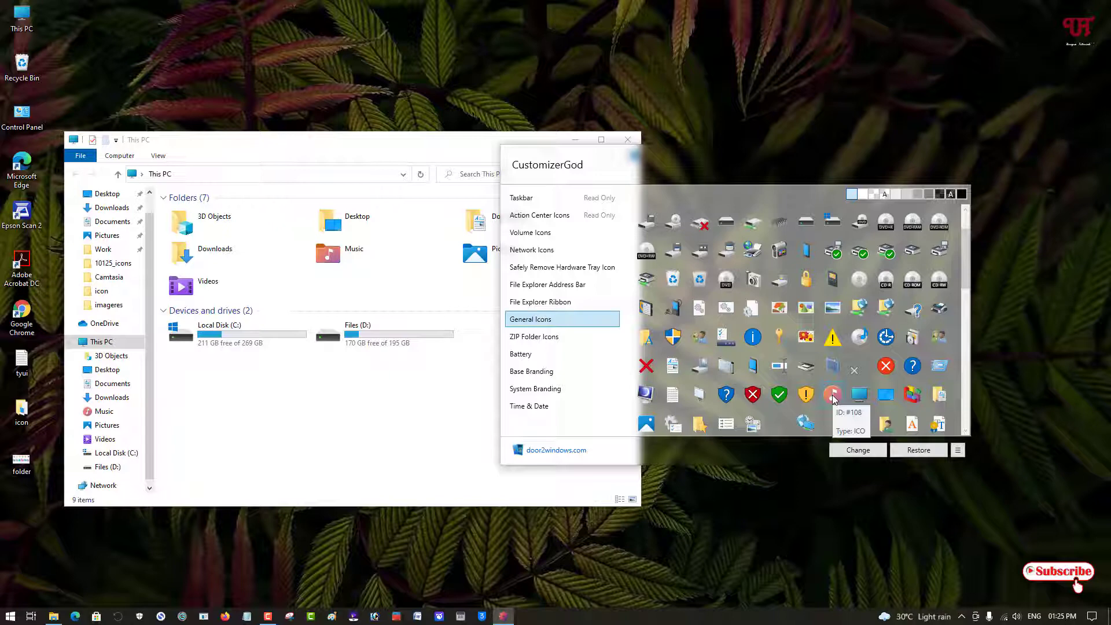
{"action": "left_click", "coordinate": [859, 451]}
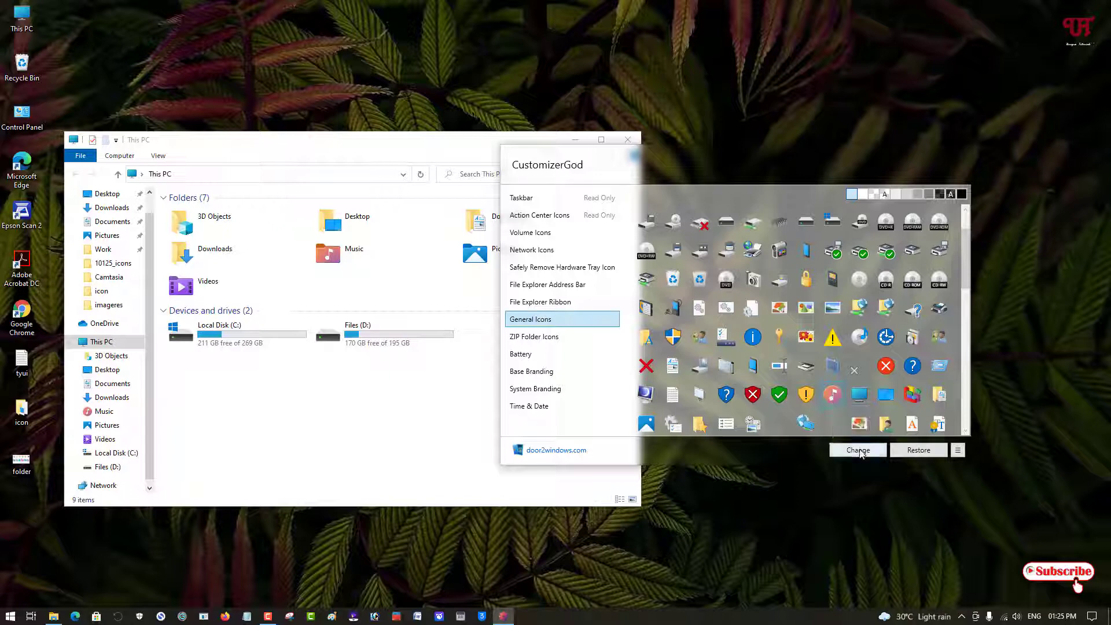
{"action": "left_click", "coordinate": [890, 242]}
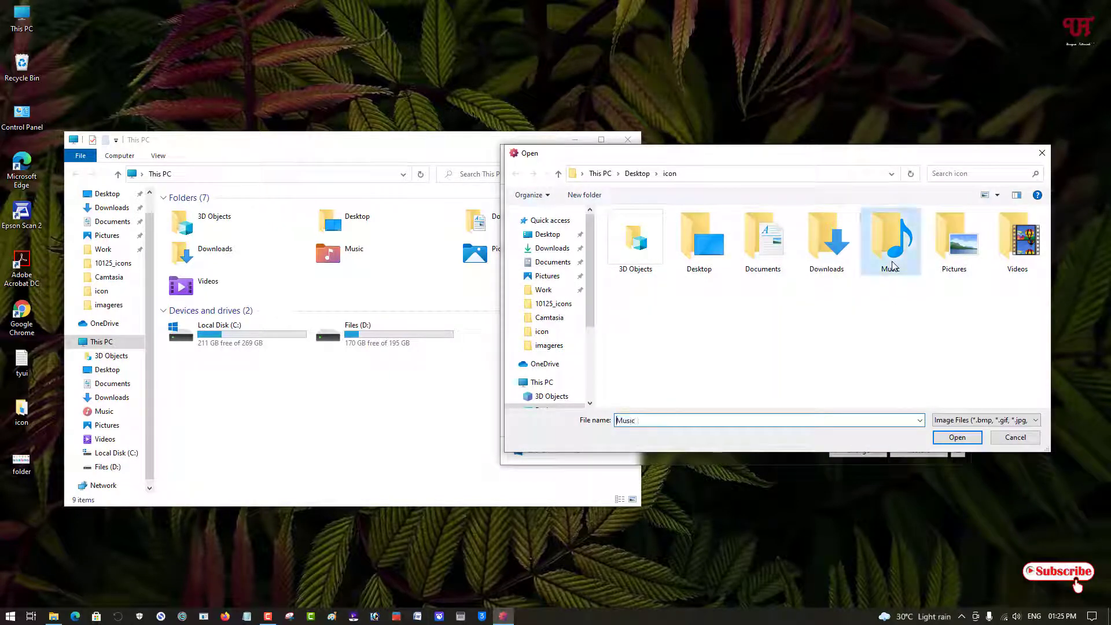
{"action": "left_click", "coordinate": [952, 437]}
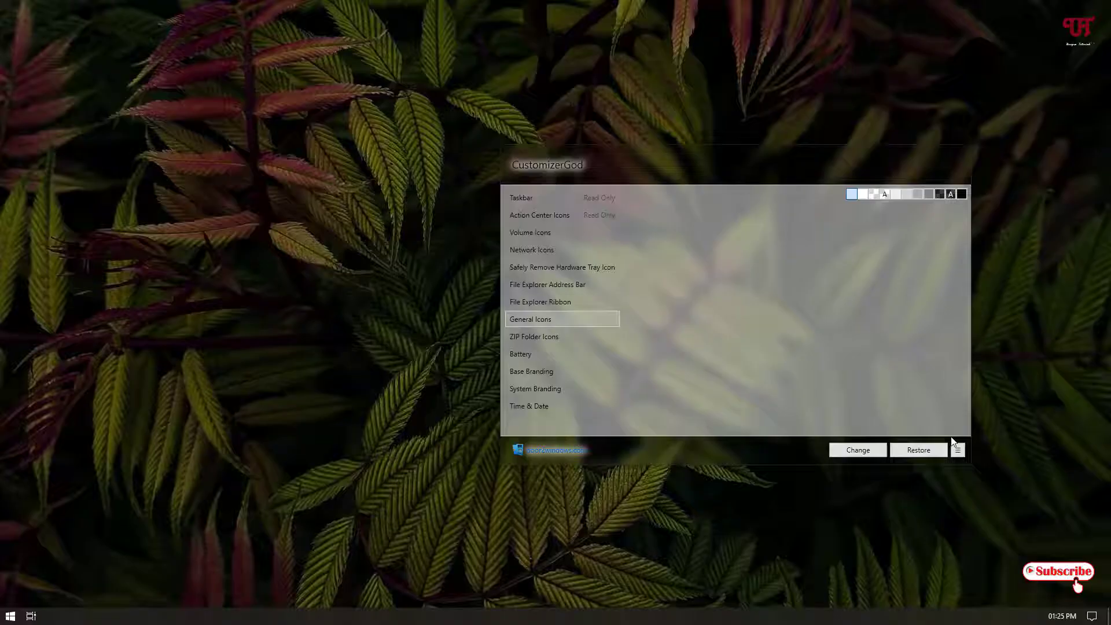
Step: Check the Music icon in This PC, then replace icon #113 with the Pictures image
{"action": "double_click", "coordinate": [24, 38]}
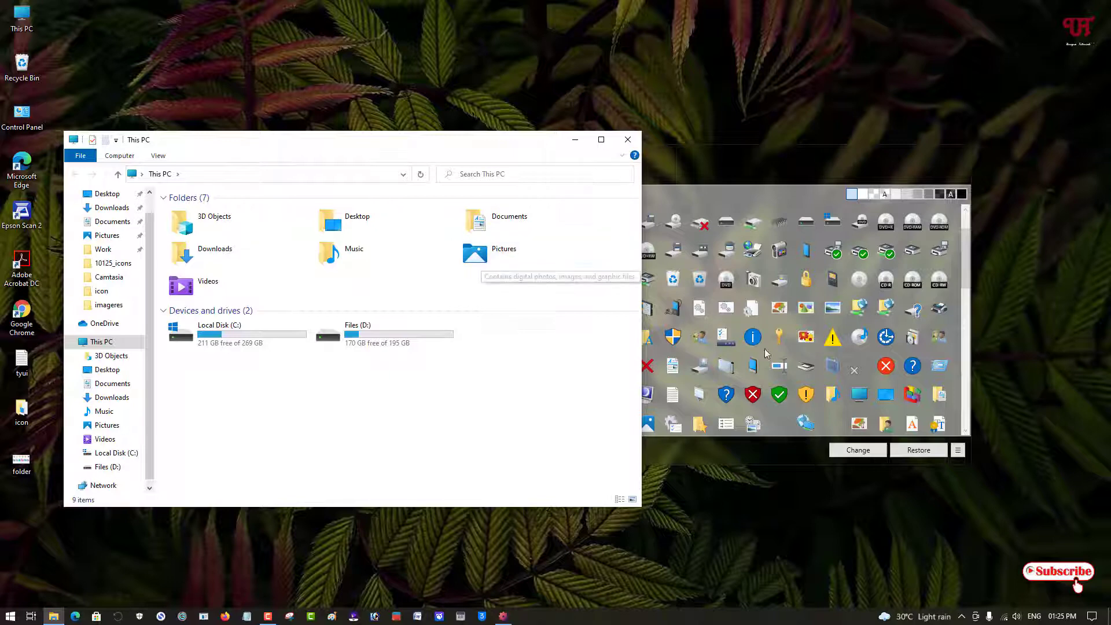
{"action": "left_click", "coordinate": [789, 176]}
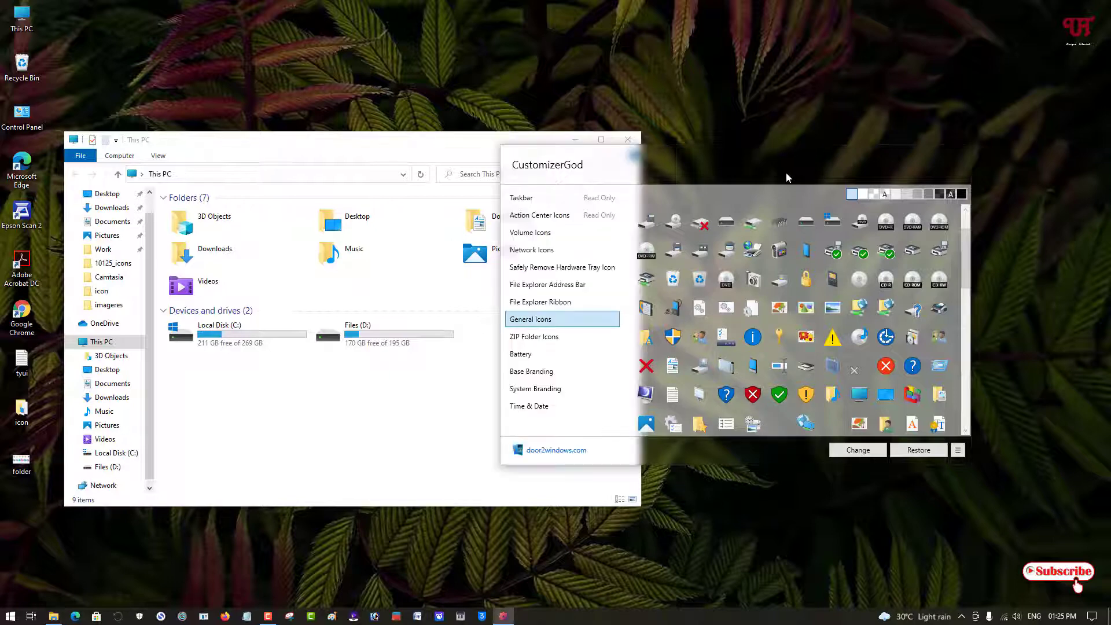
{"action": "scroll", "coordinate": [953, 317], "scroll_direction": "down", "scroll_amount": 3}
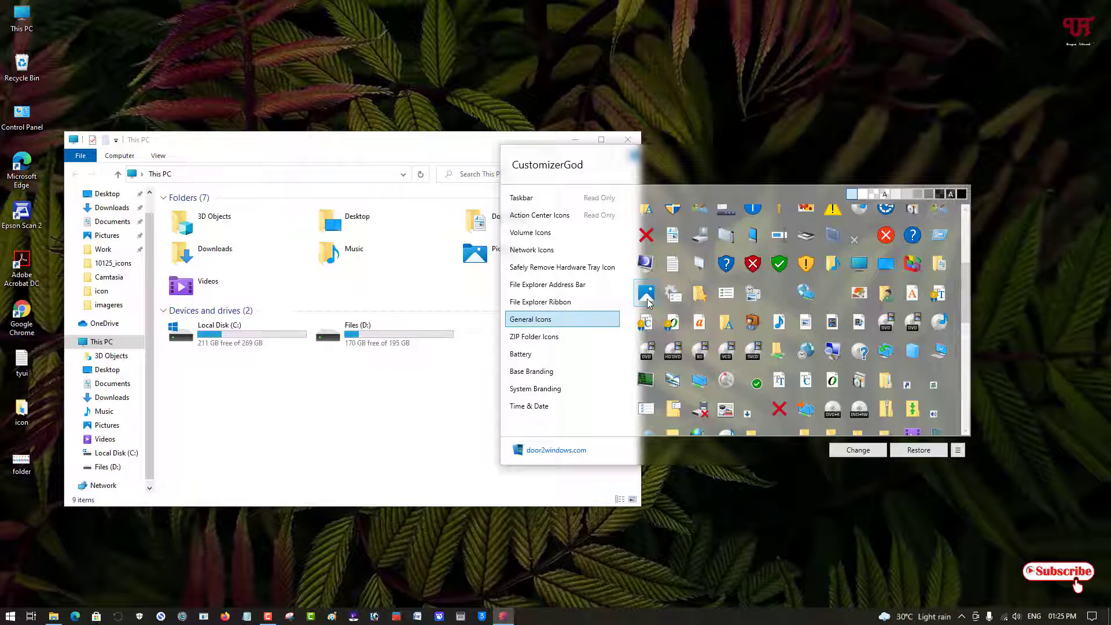
{"action": "left_click", "coordinate": [867, 451]}
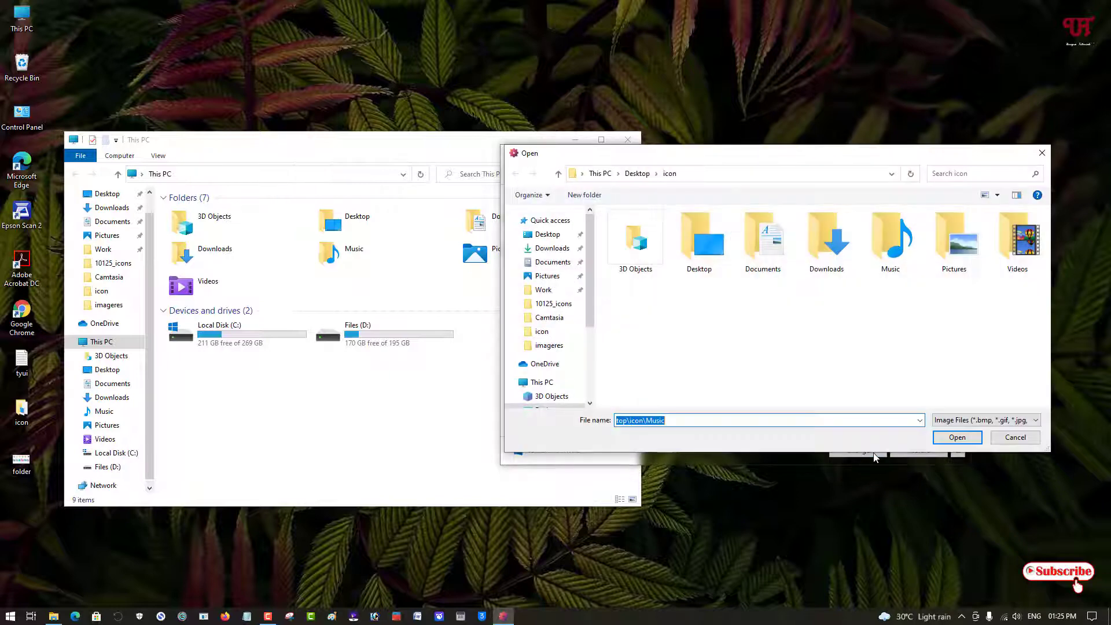
{"action": "left_click", "coordinate": [964, 265]}
{"action": "left_click", "coordinate": [958, 437]}
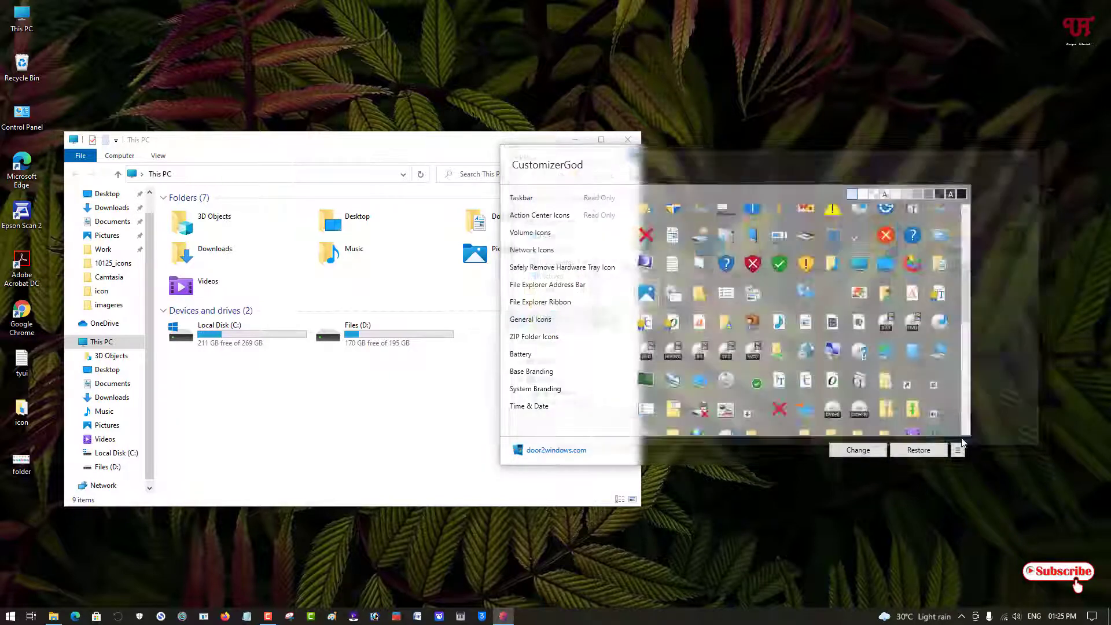
Step: Check the Pictures icon, then replace the purple video icon #189 with the Videos image
{"action": "double_click", "coordinate": [23, 20]}
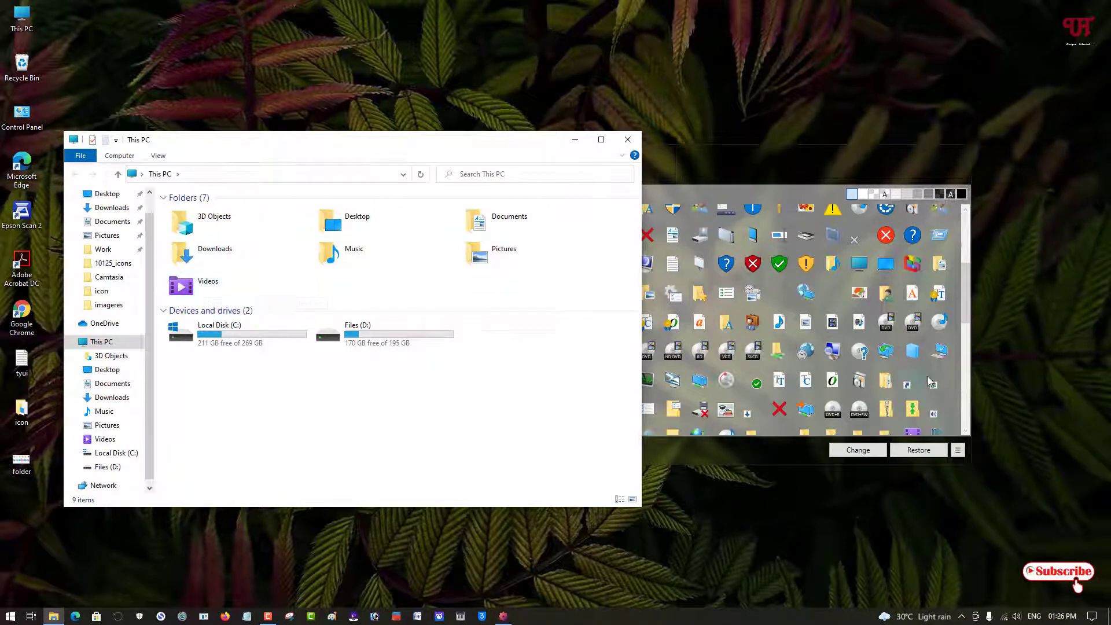
{"action": "left_click", "coordinate": [790, 148]}
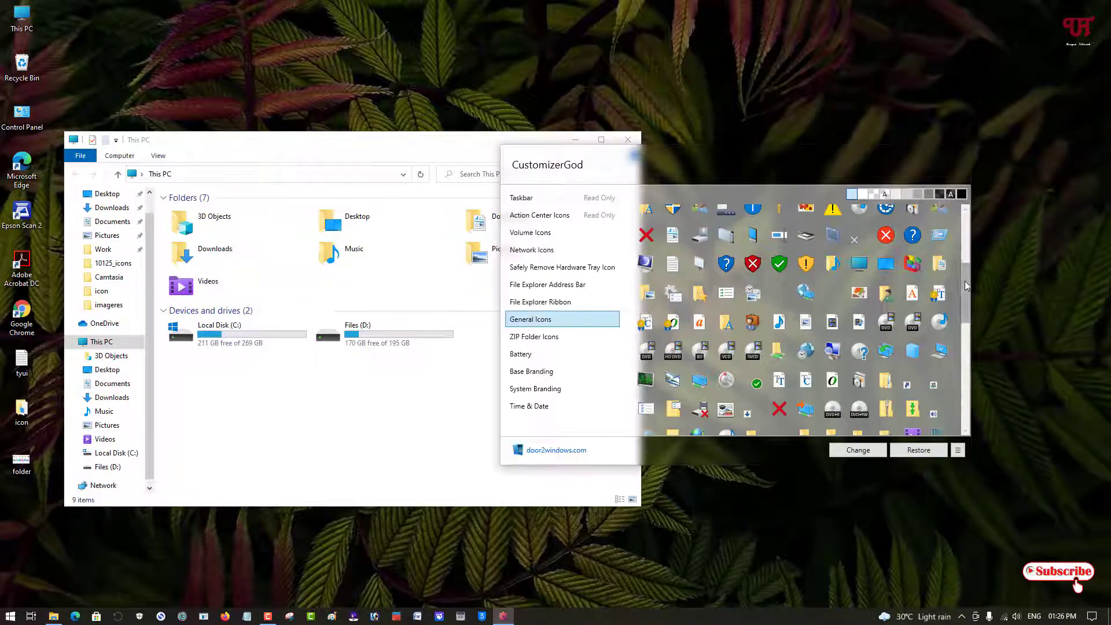
{"action": "scroll", "coordinate": [949, 313], "scroll_direction": "down", "scroll_amount": 4}
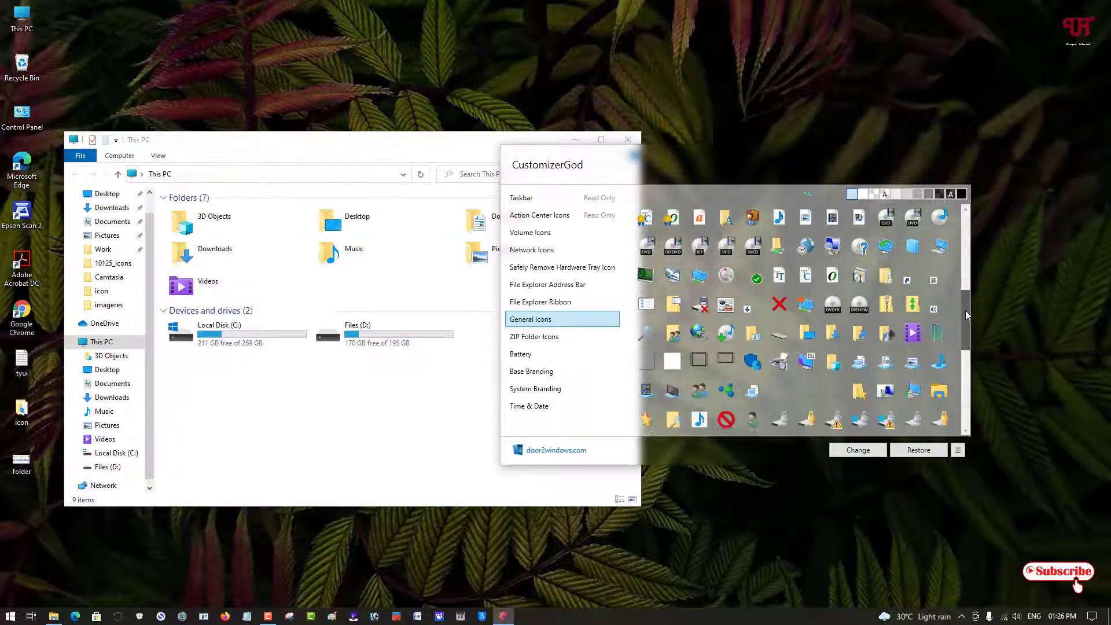
{"action": "left_click", "coordinate": [913, 328]}
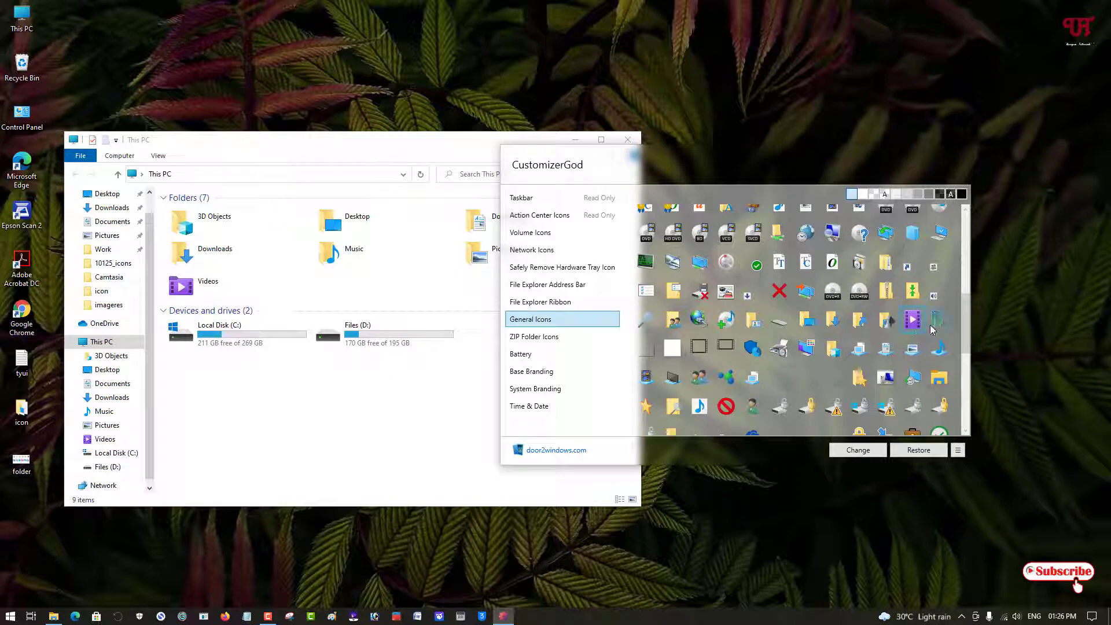
{"action": "left_click", "coordinate": [859, 450]}
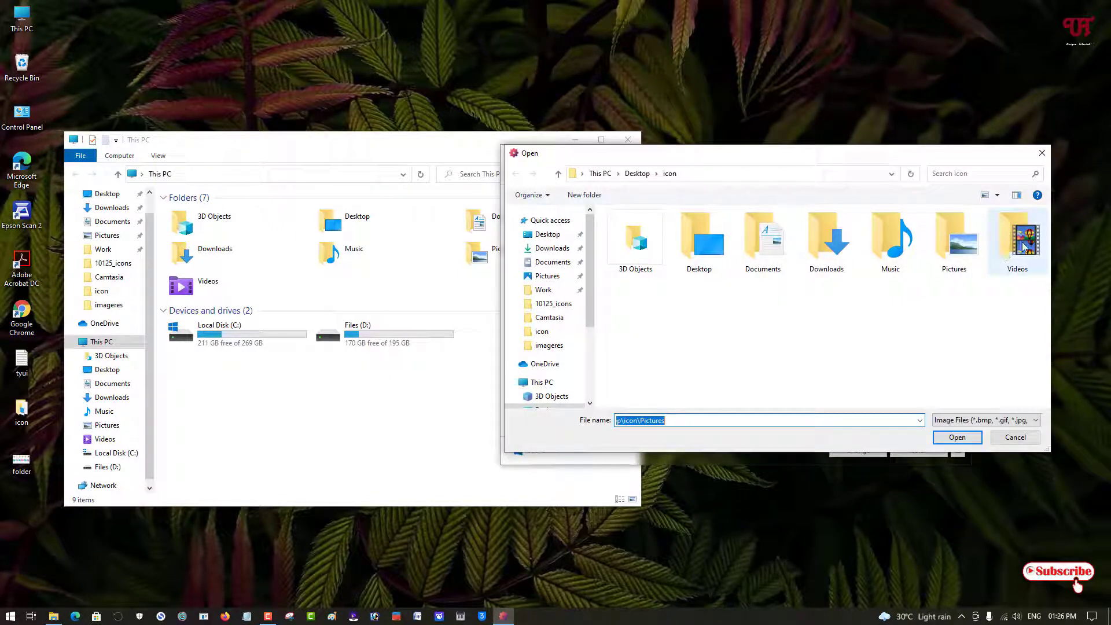
{"action": "left_click", "coordinate": [1023, 247]}
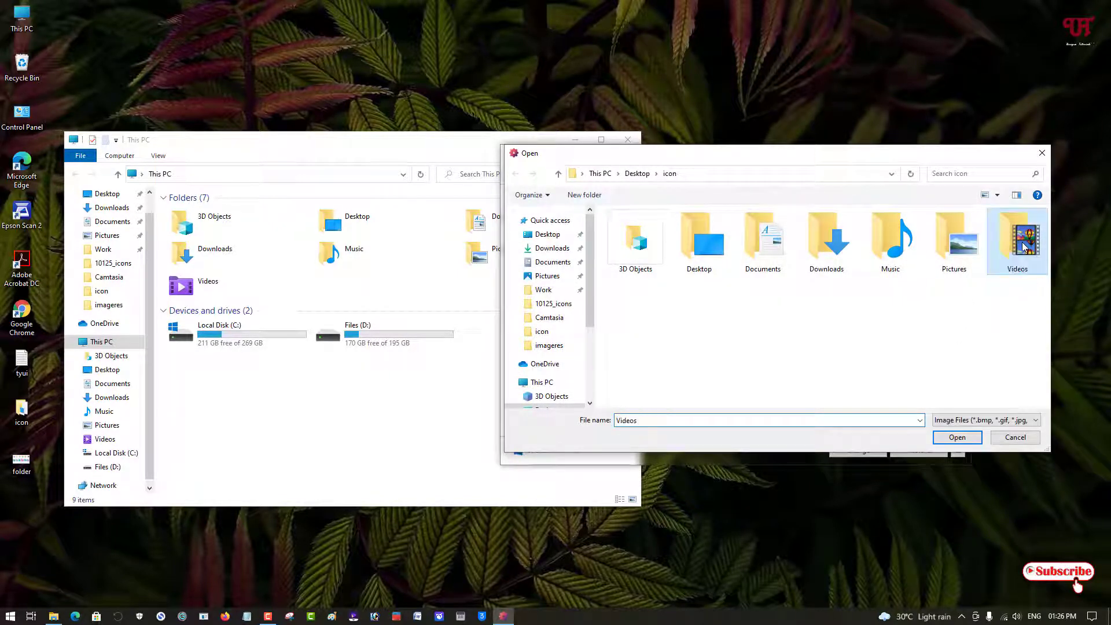
{"action": "left_click", "coordinate": [956, 438]}
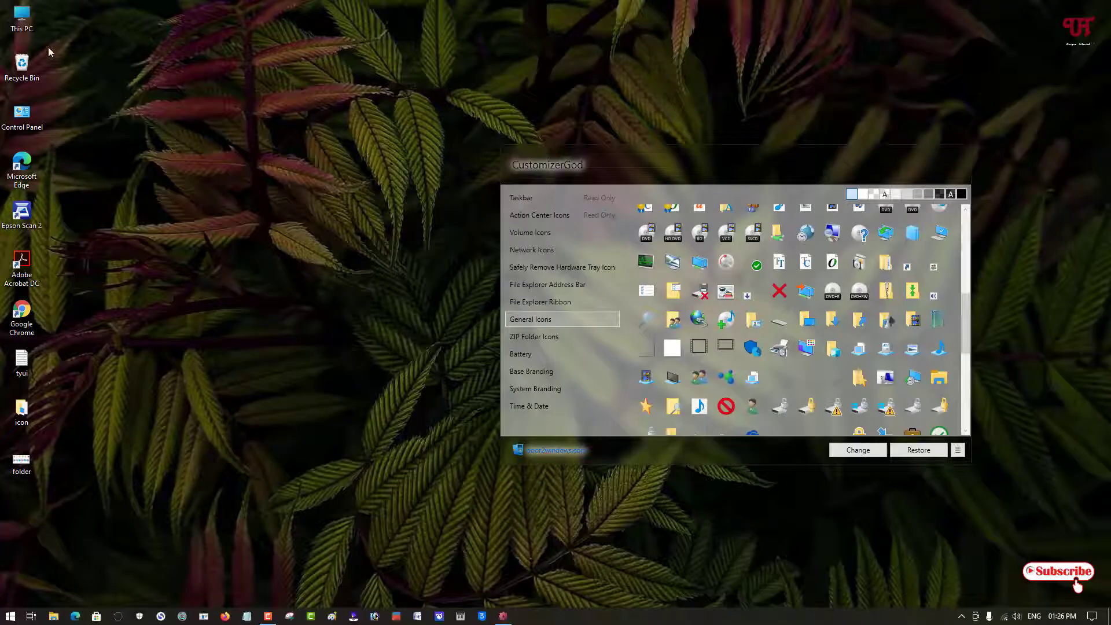
Step: Open This PC centred on screen to show all seven old-style folder icons, and close CustomizerGod
{"action": "double_click", "coordinate": [21, 18]}
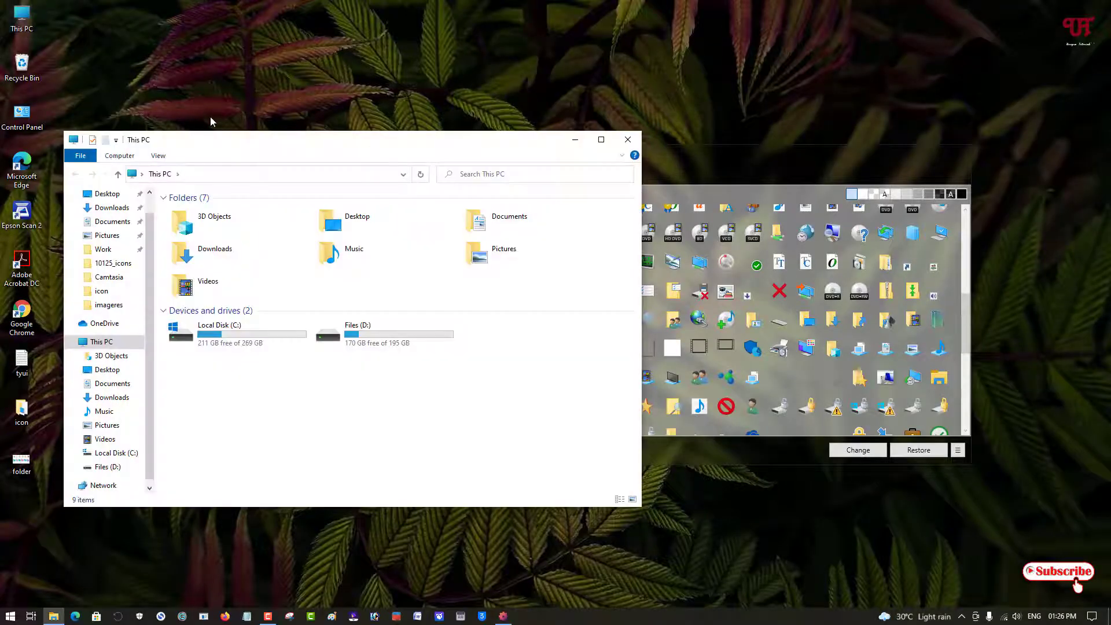
{"action": "left_click_drag", "start_coordinate": [230, 143], "coordinate": [402, 142]}
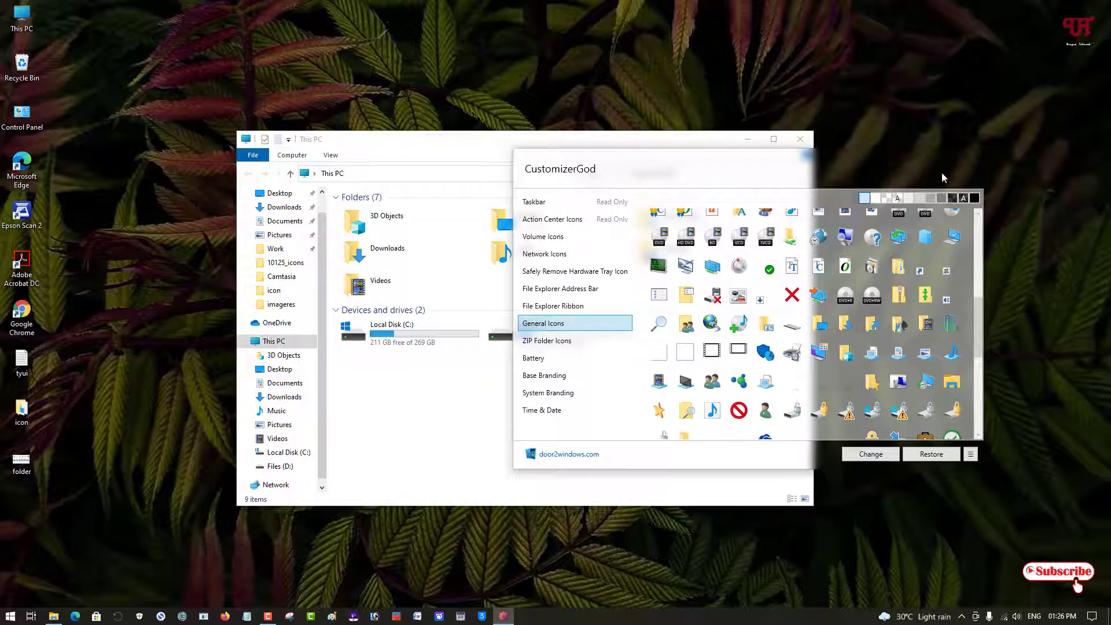
{"action": "left_click", "coordinate": [977, 154]}
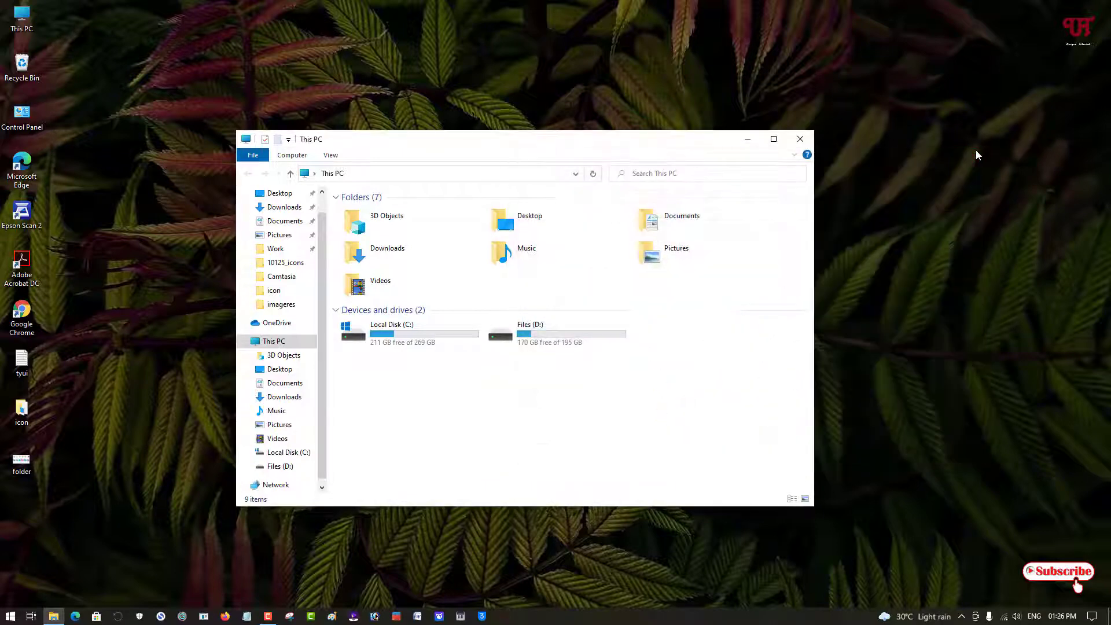